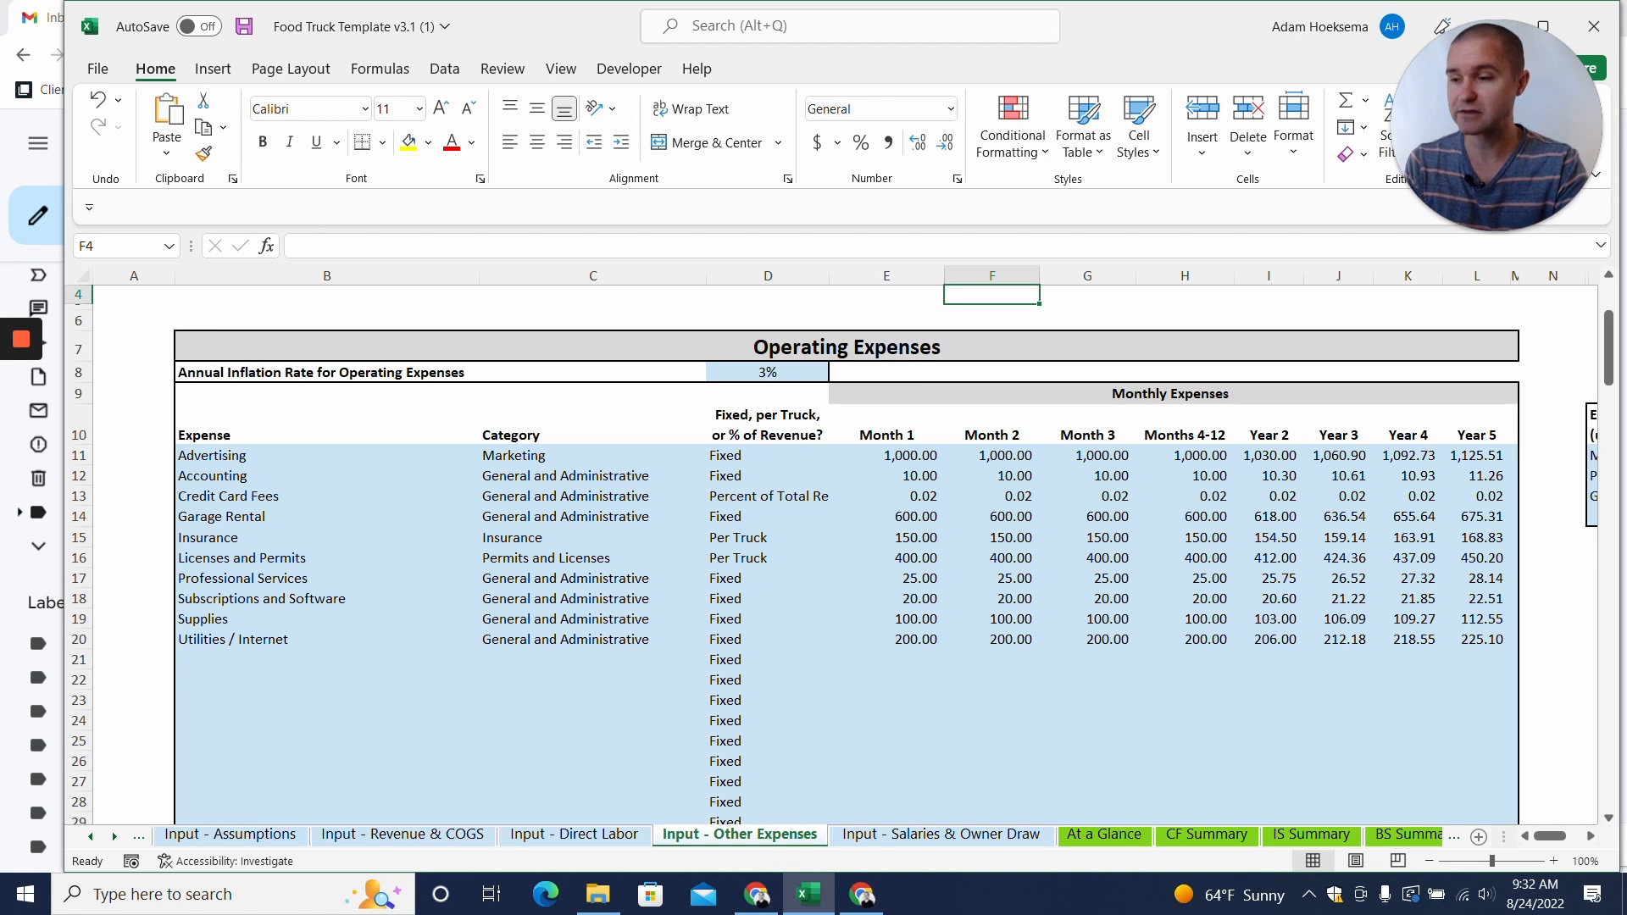
Insert a new blank worksheet in front of the Input - Other Expenses sheet.
scroll(839, 555, down, 1)
drag(327, 394, 327, 761)
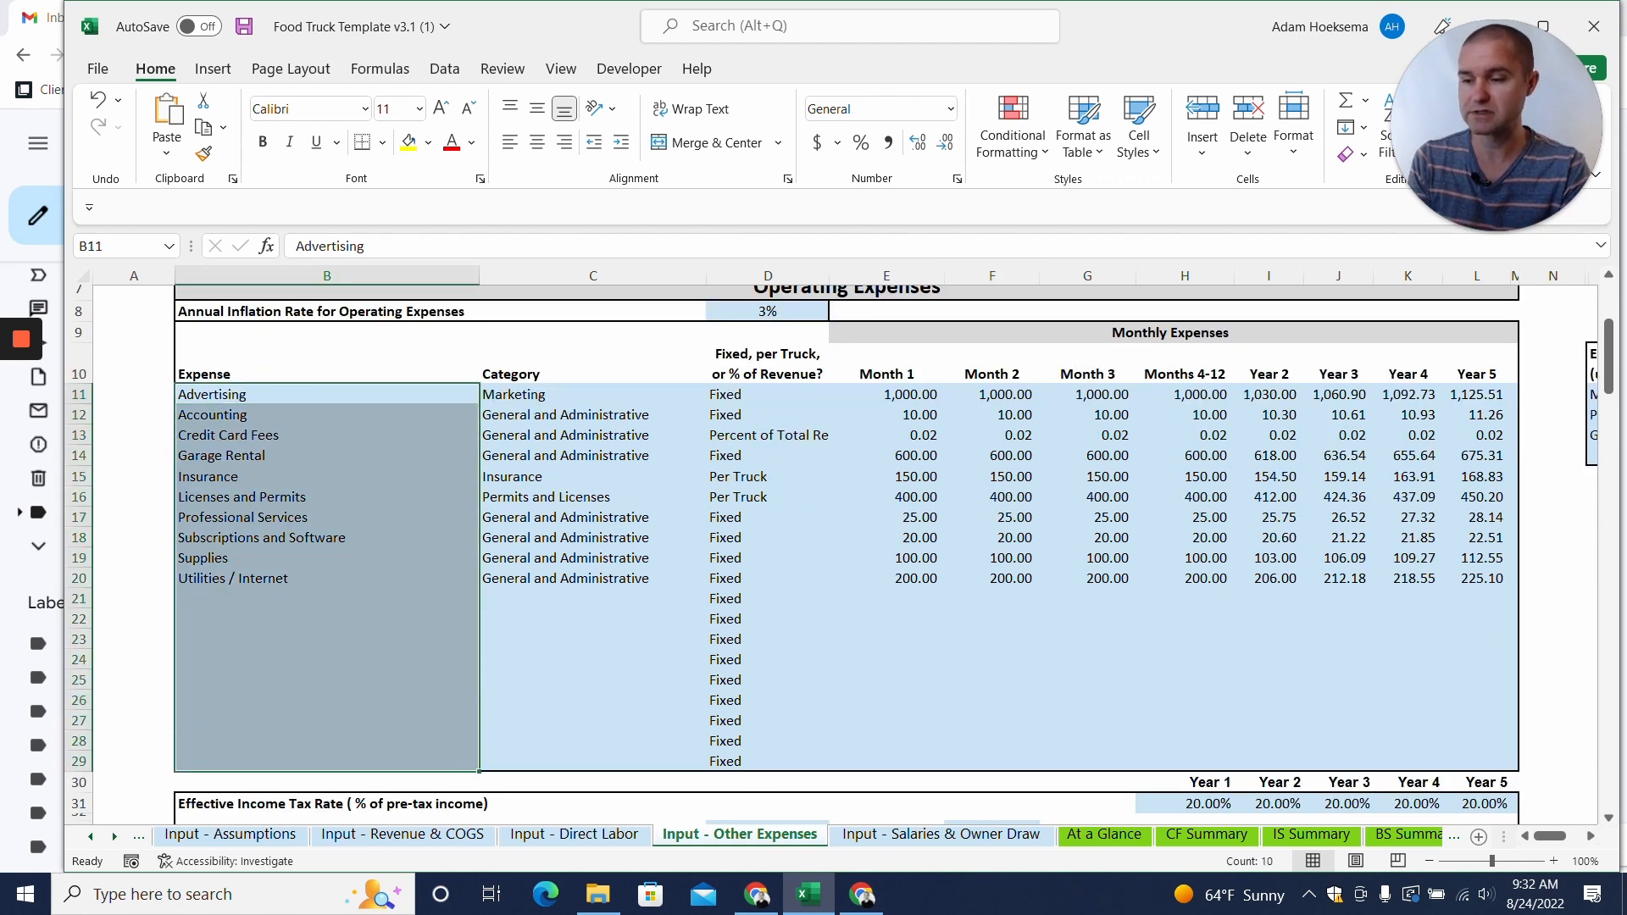
click(327, 618)
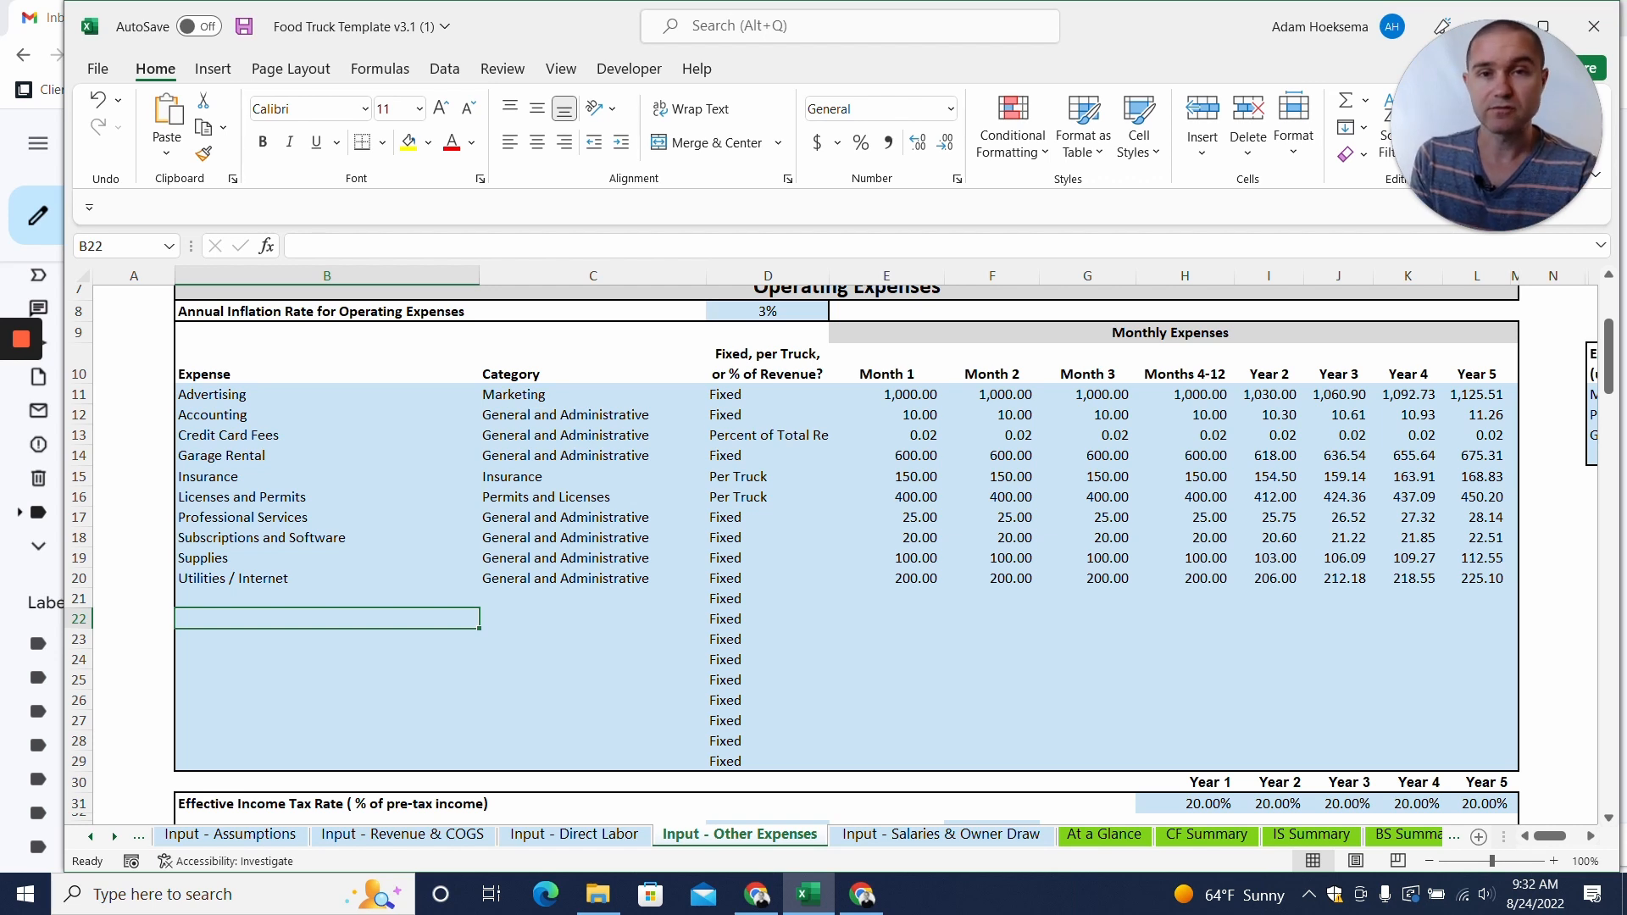
right_click(724, 839)
click(788, 543)
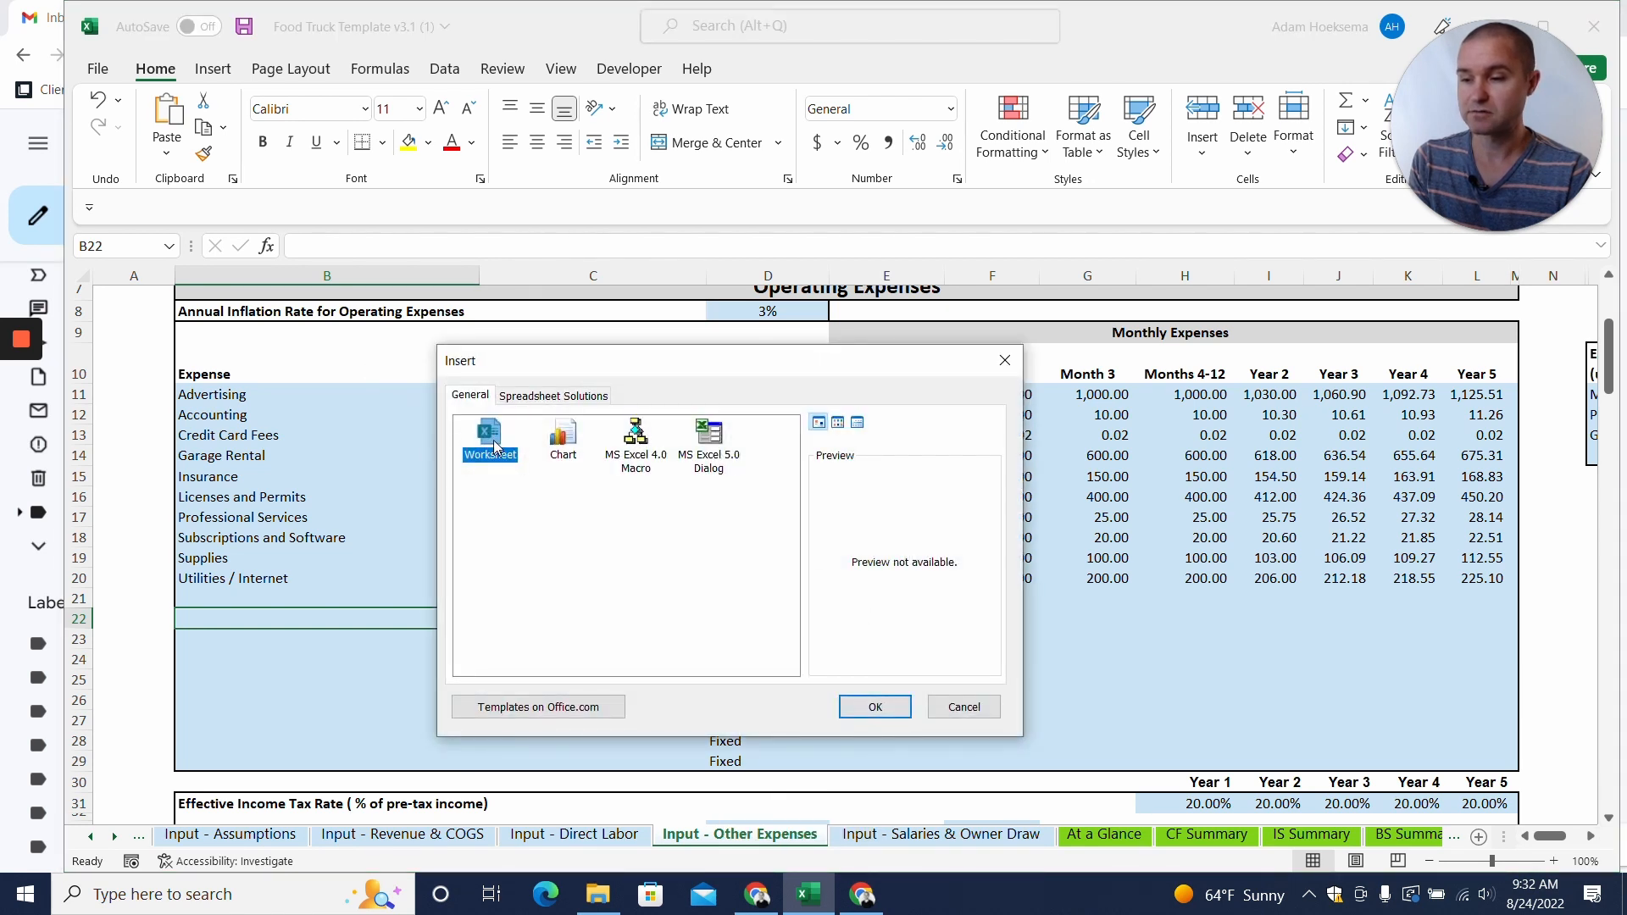
click(905, 714)
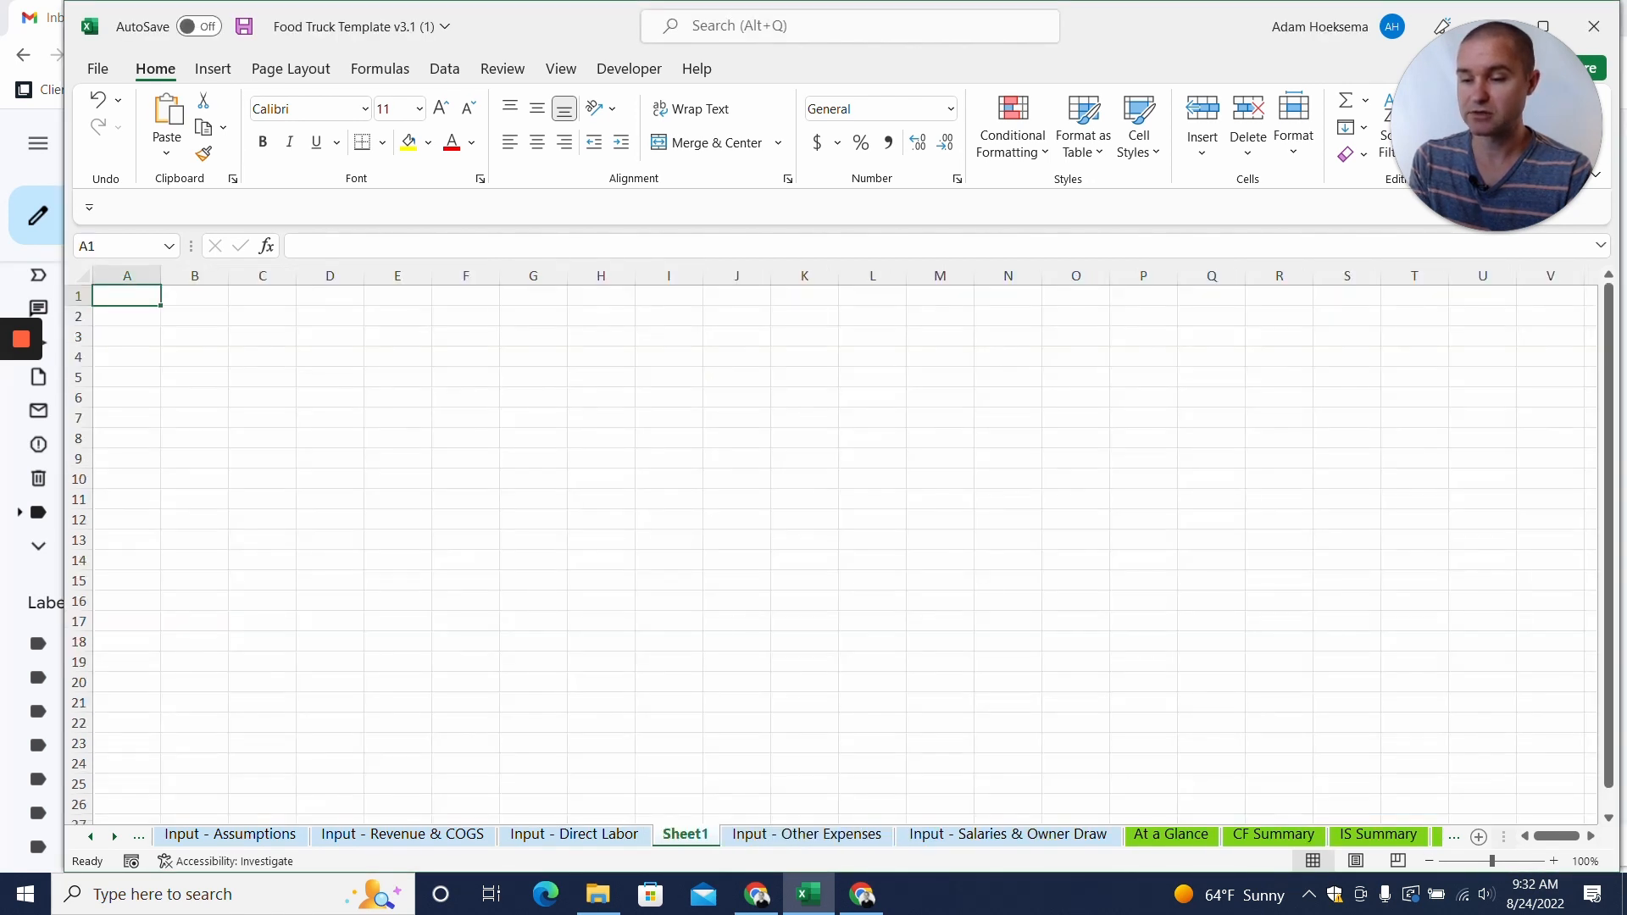
Copy the Month 1 to Year 5 headings from the Input - Other Expenses sheet into Sheet1 starting at C3.
click(753, 838)
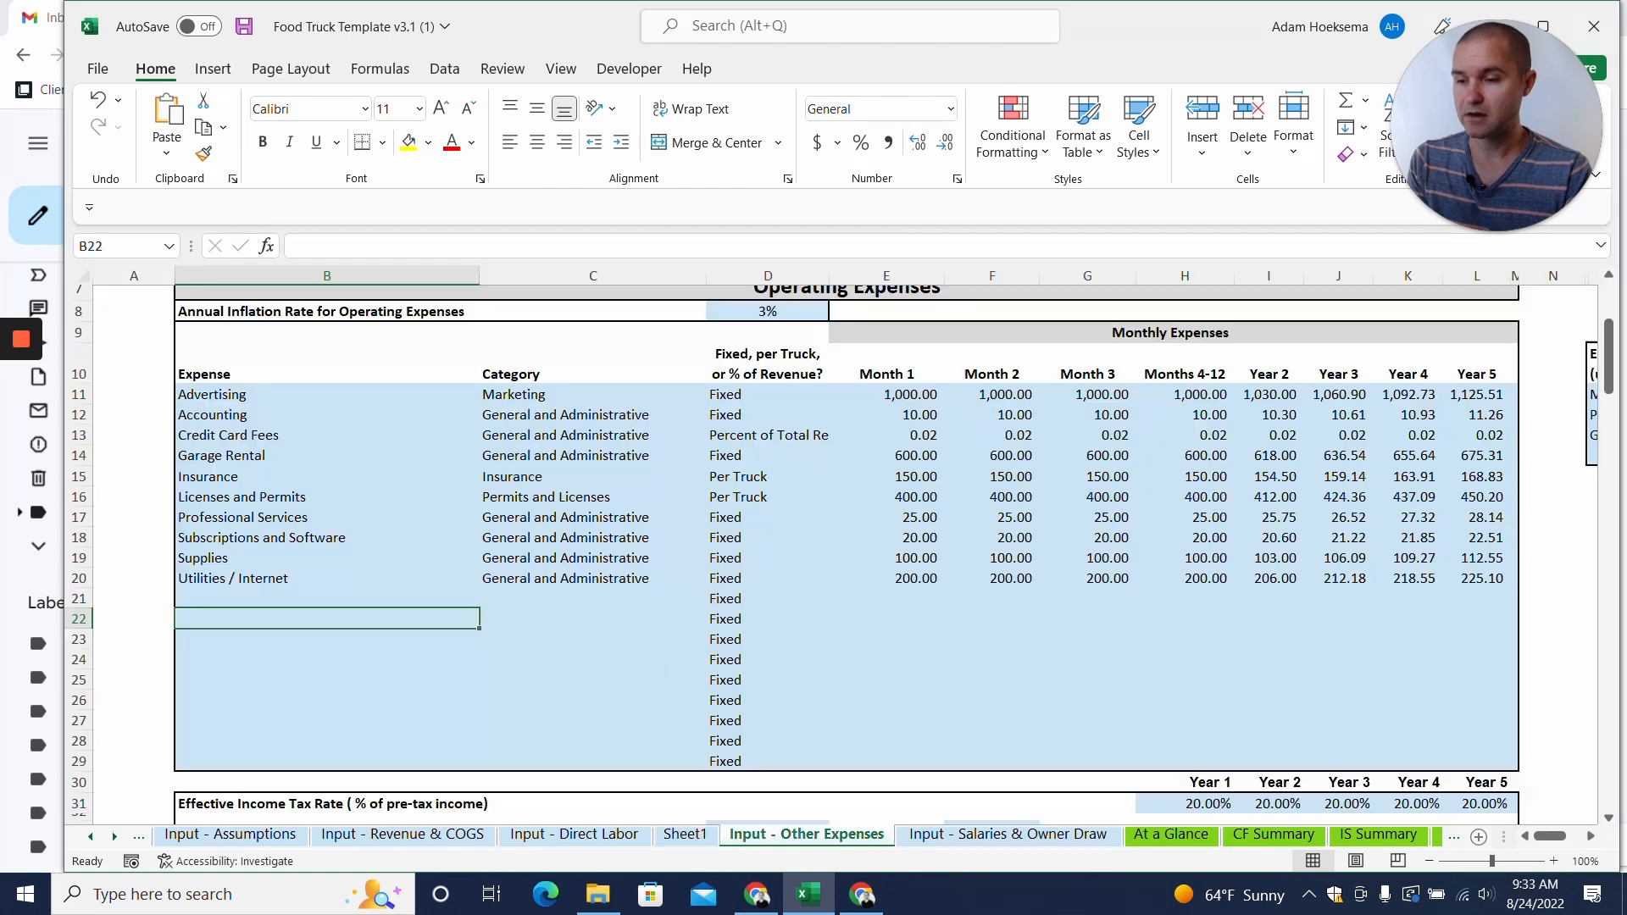
drag(886, 368, 1476, 368)
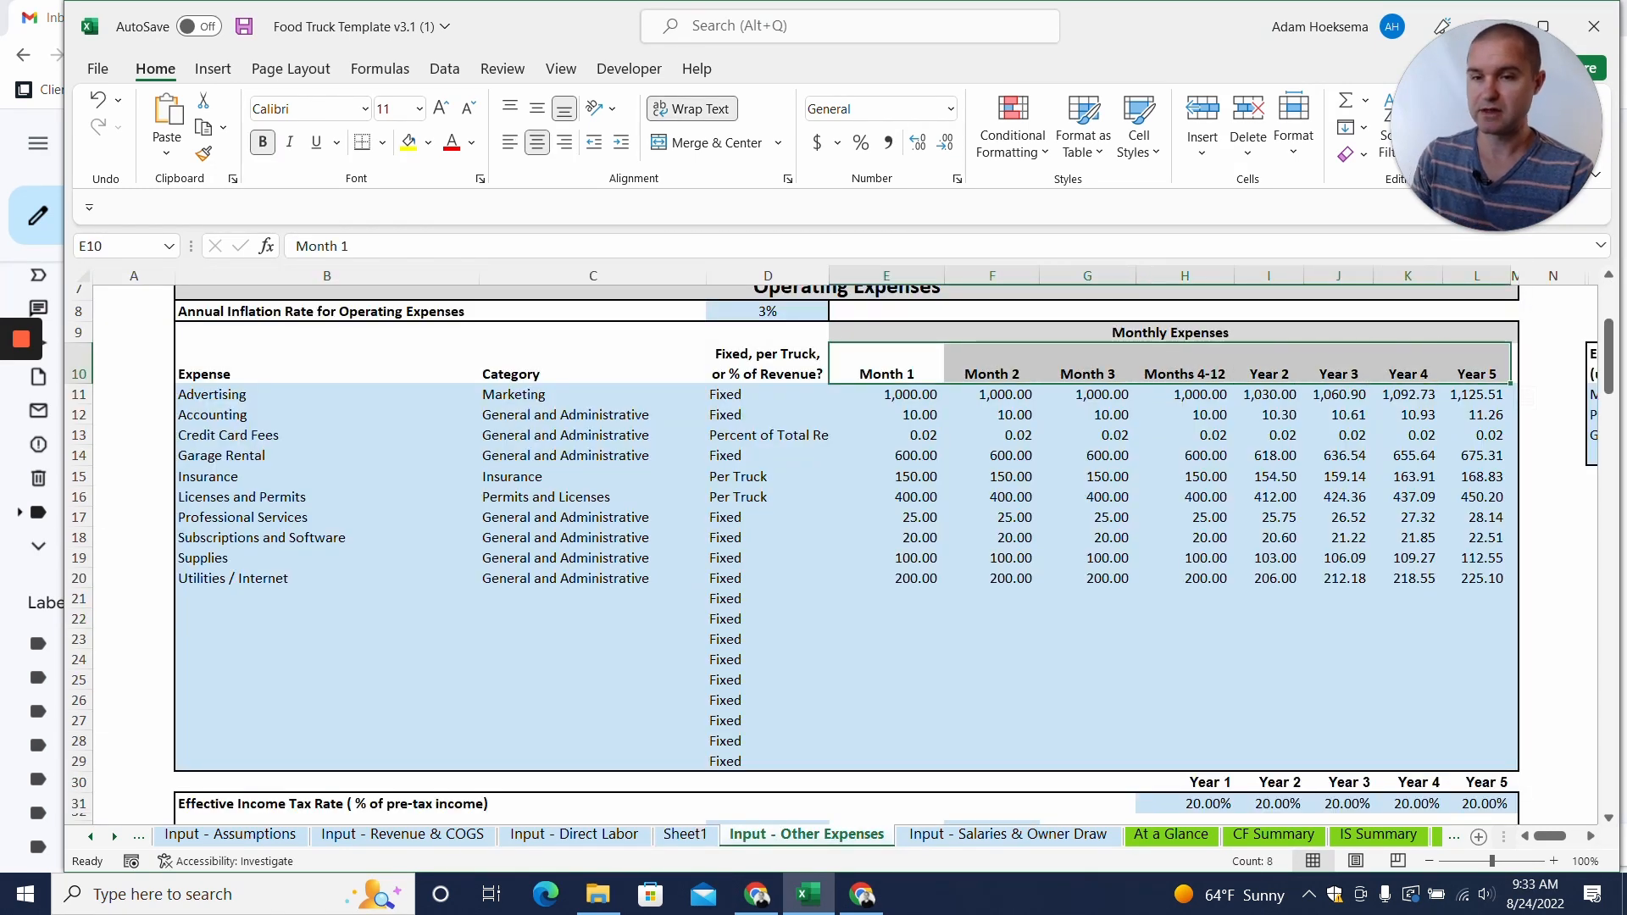
key(ctrl+c)
click(685, 835)
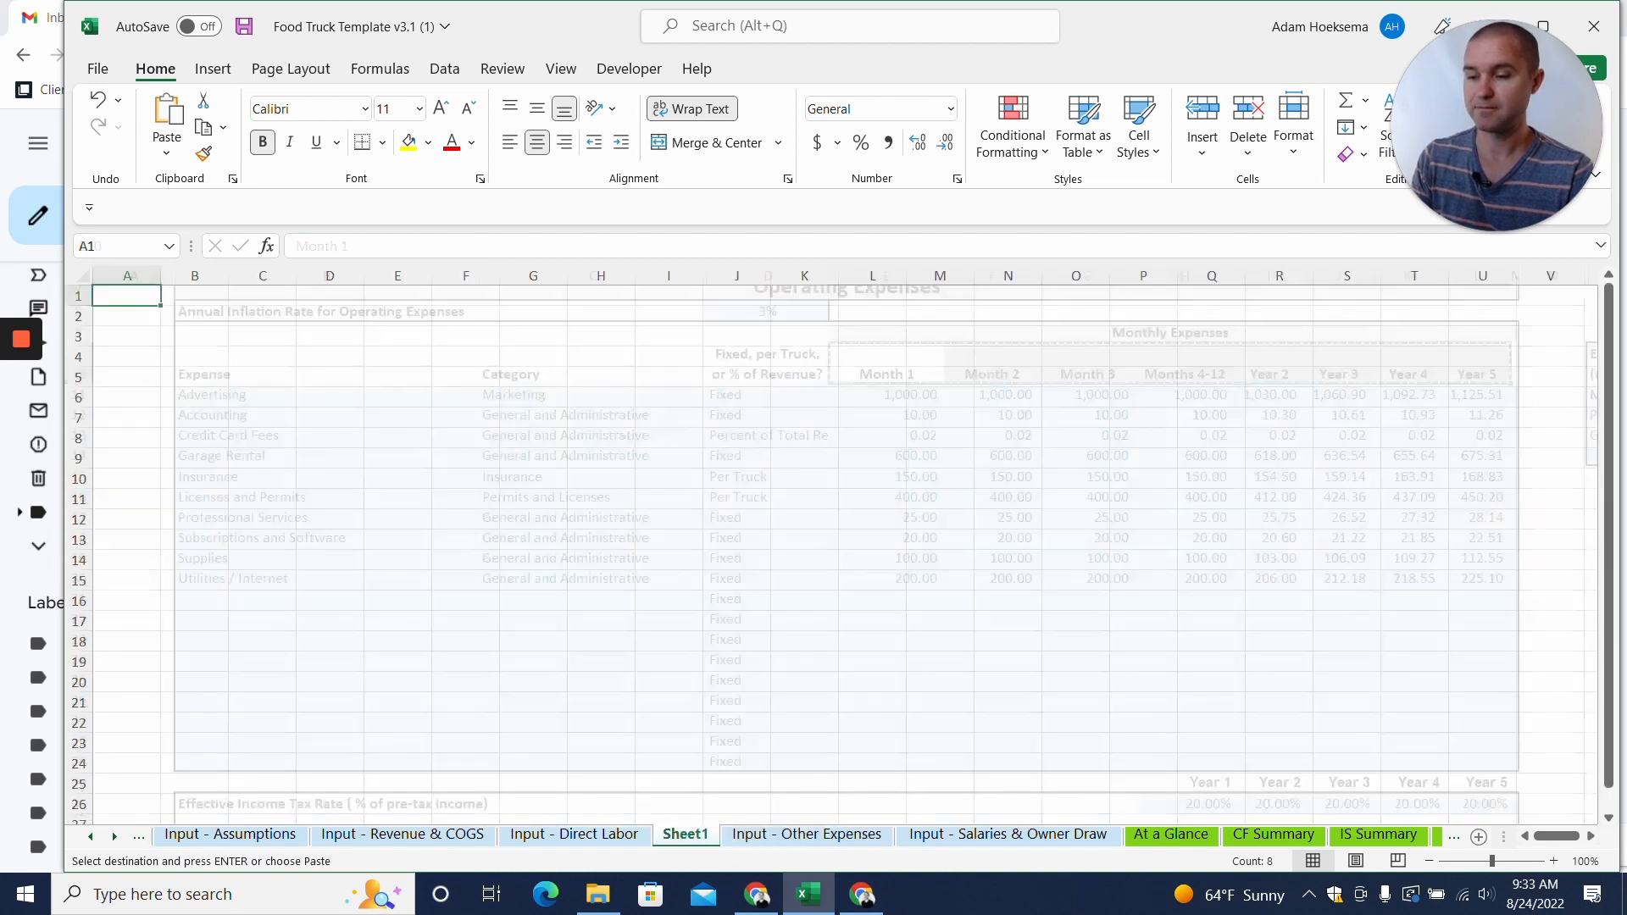
click(262, 336)
key(ctrl+v)
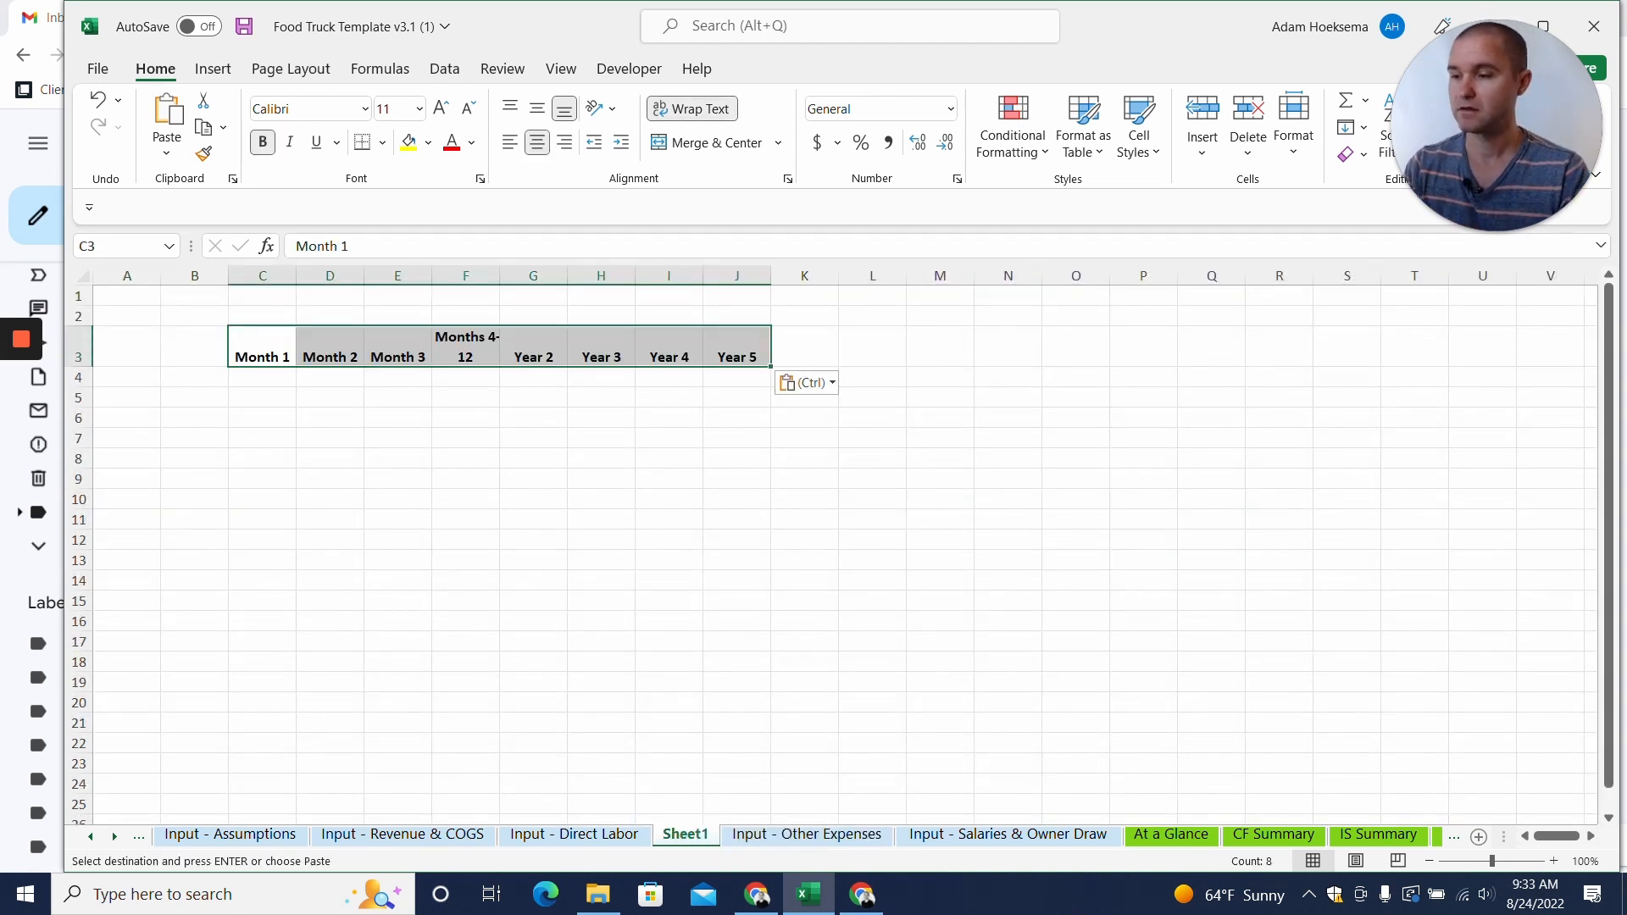
Label cells B4 to B6 as Expense 1, Expense 2 and Expense 3.
click(194, 377)
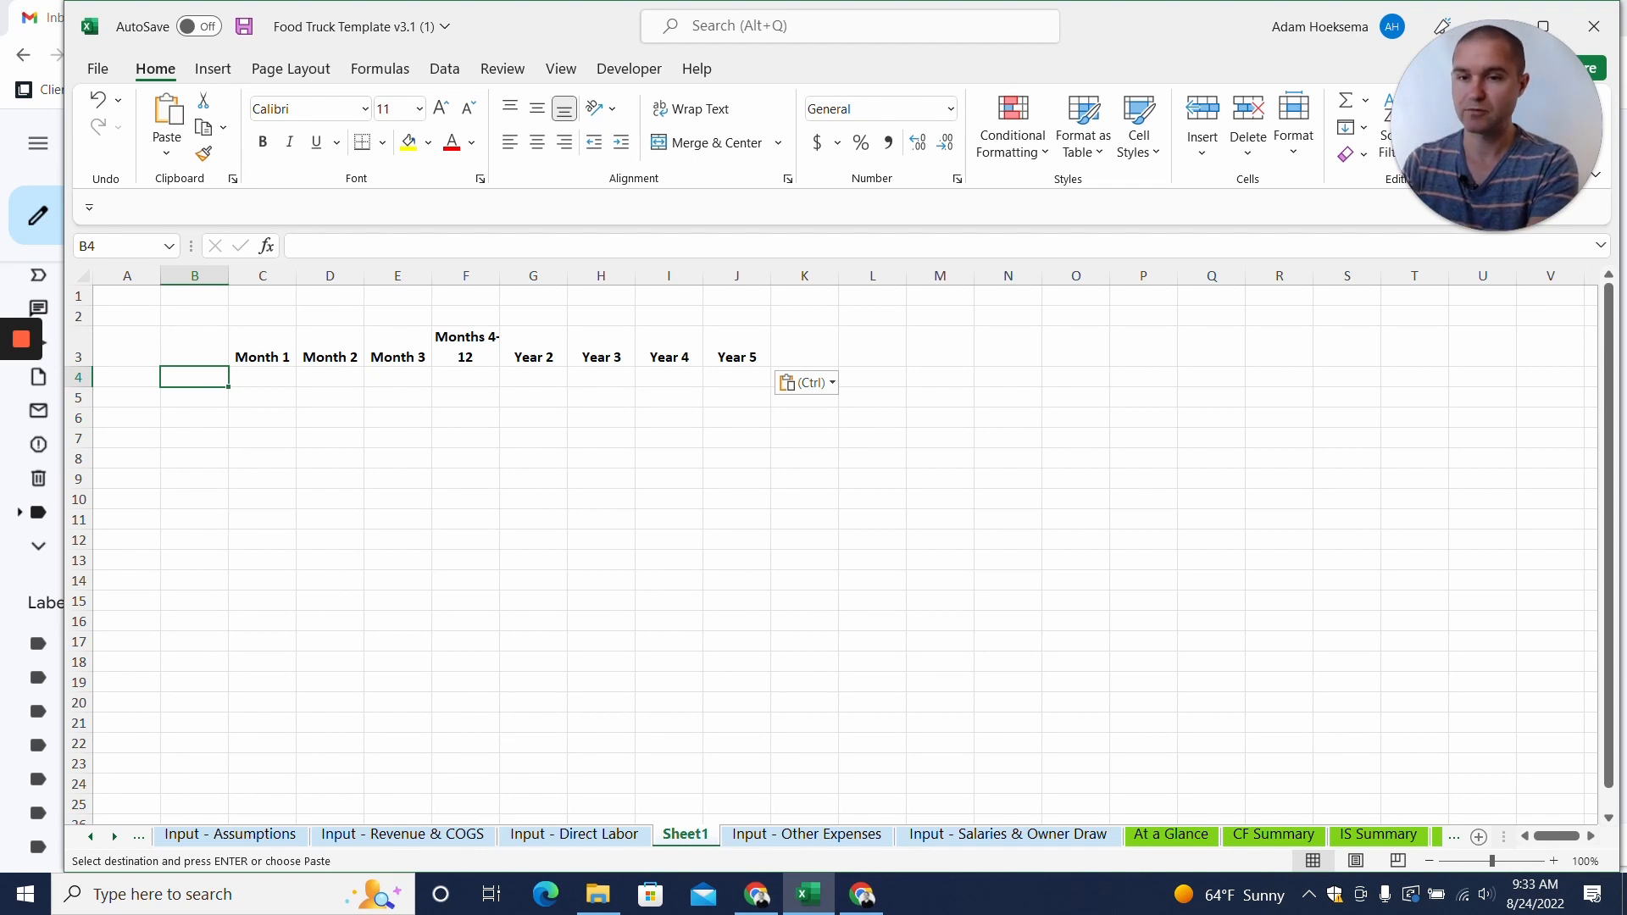
text(Expense)
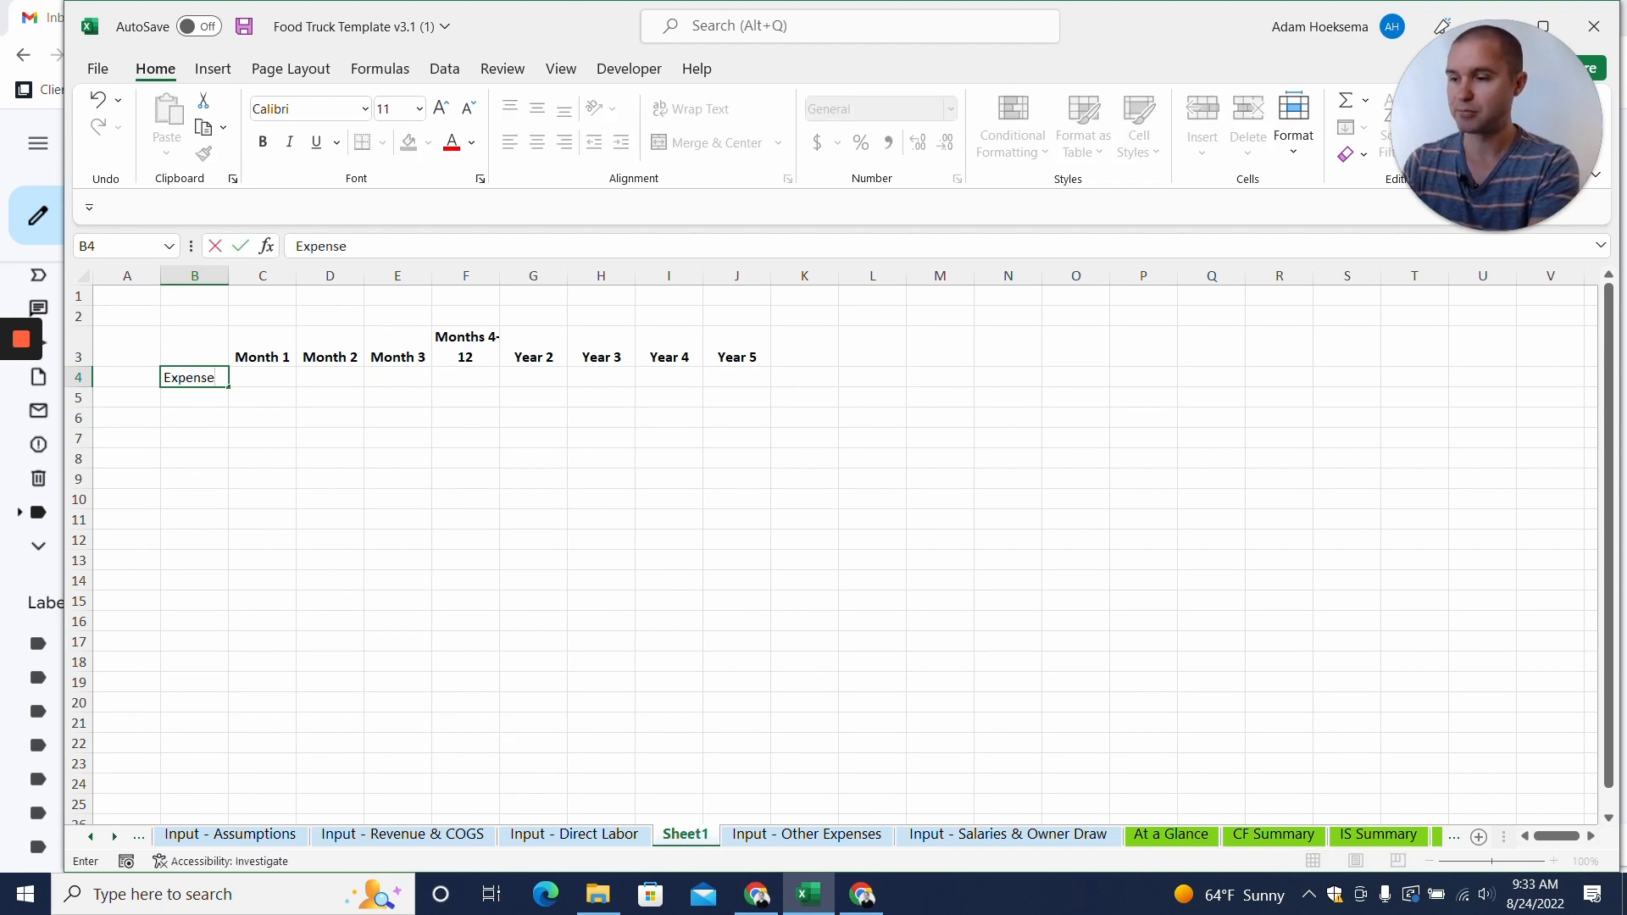
text( 1)
key(Return)
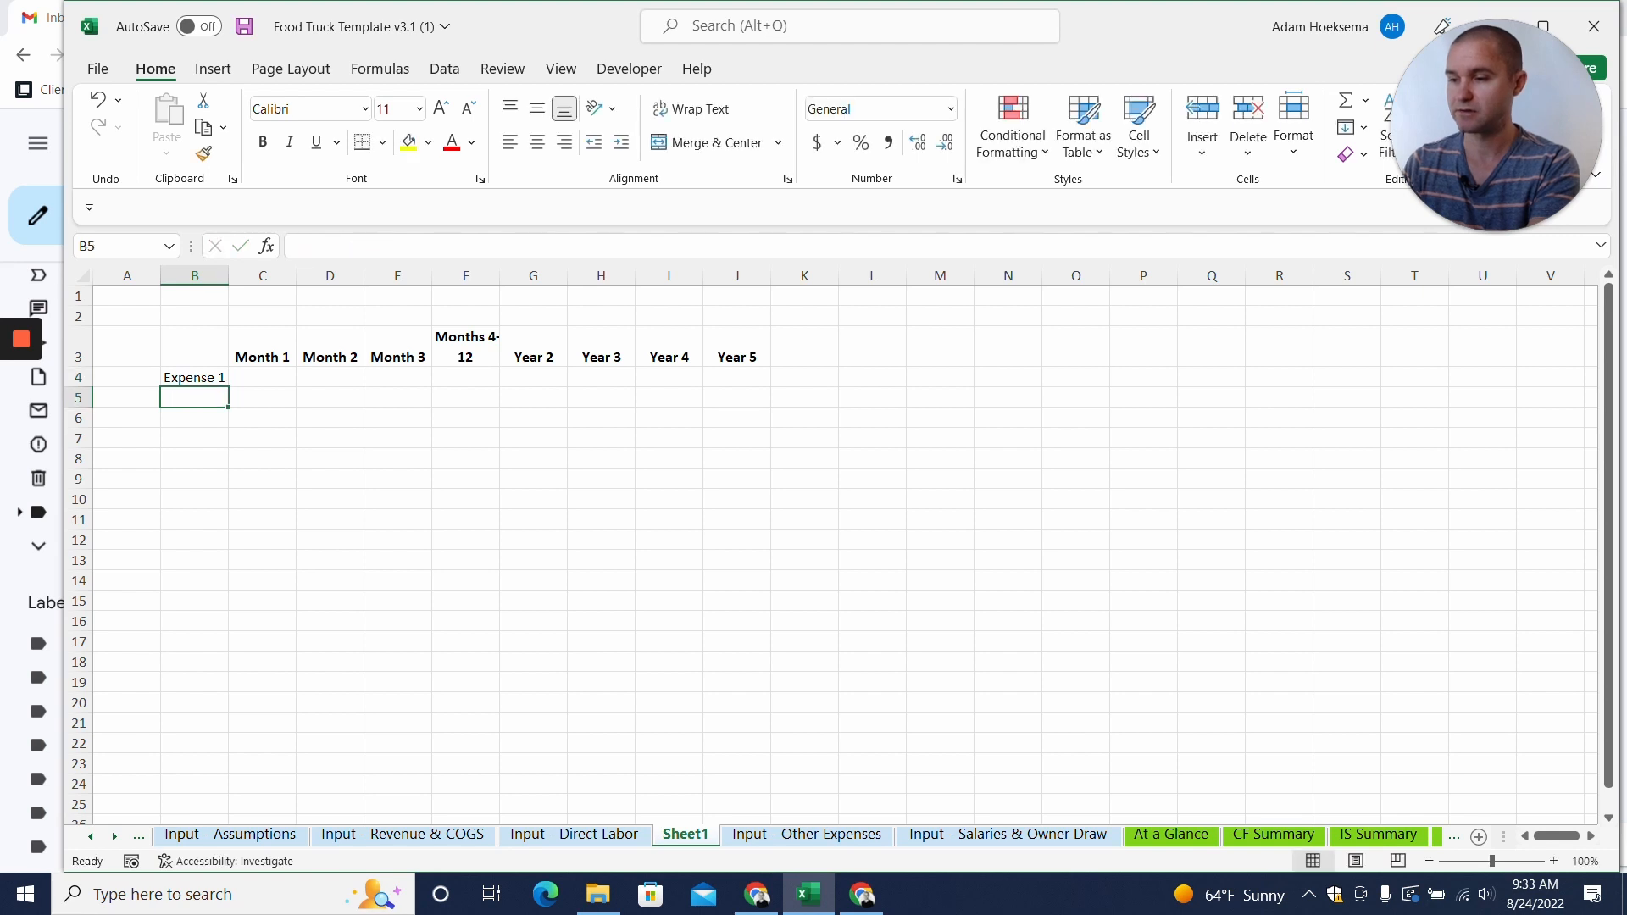
text(Expense 2)
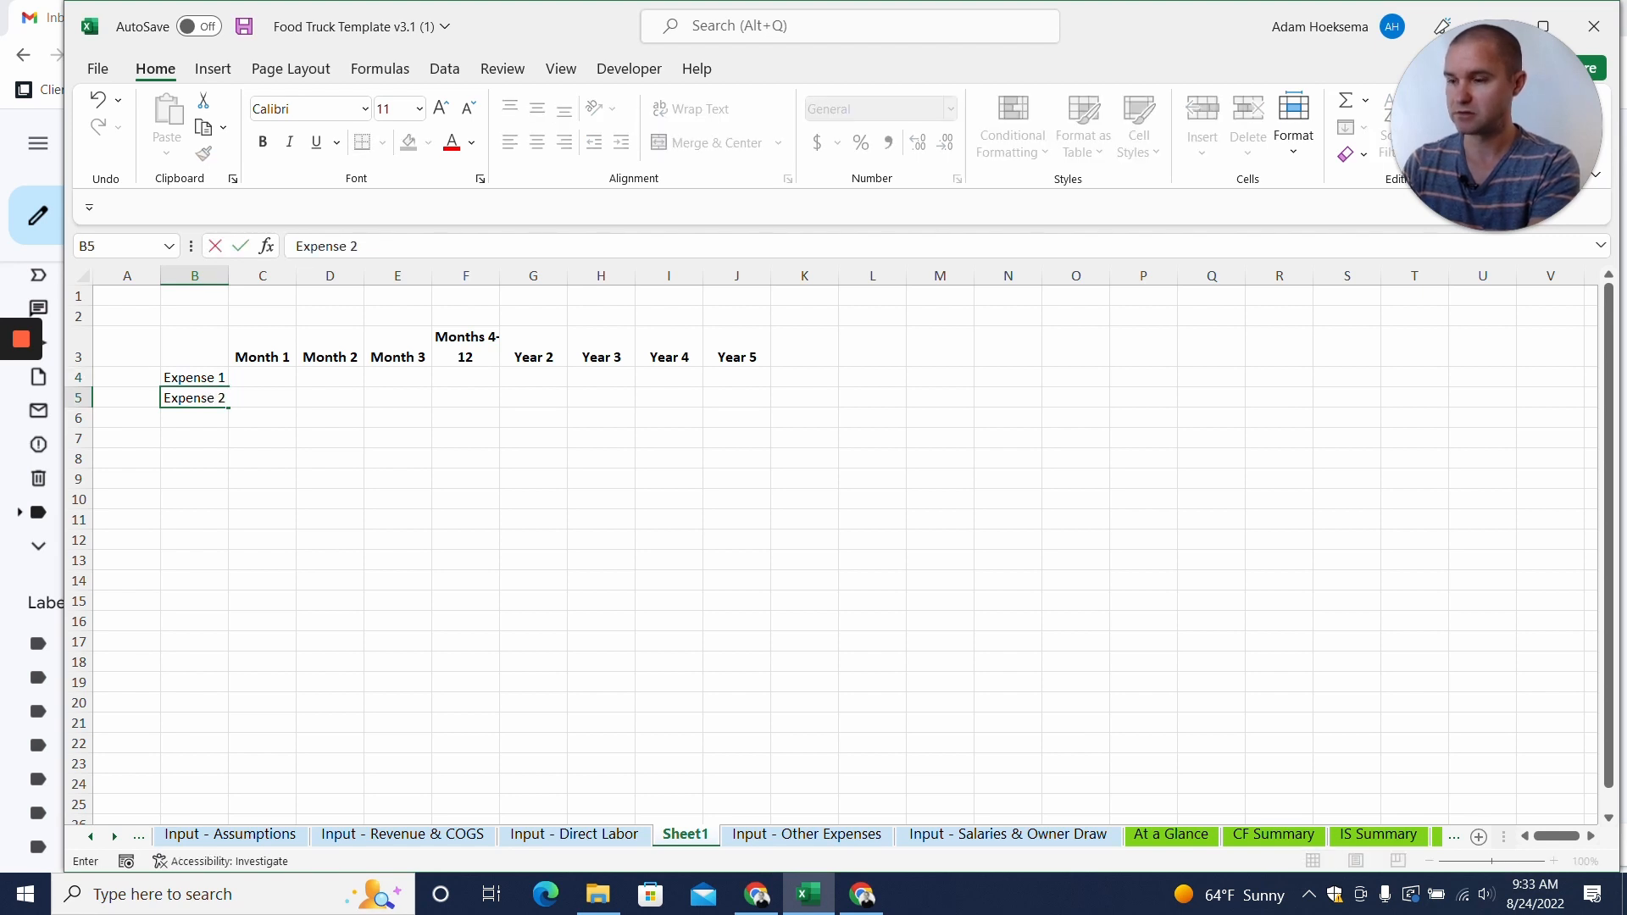
key(Return)
text(Expense)
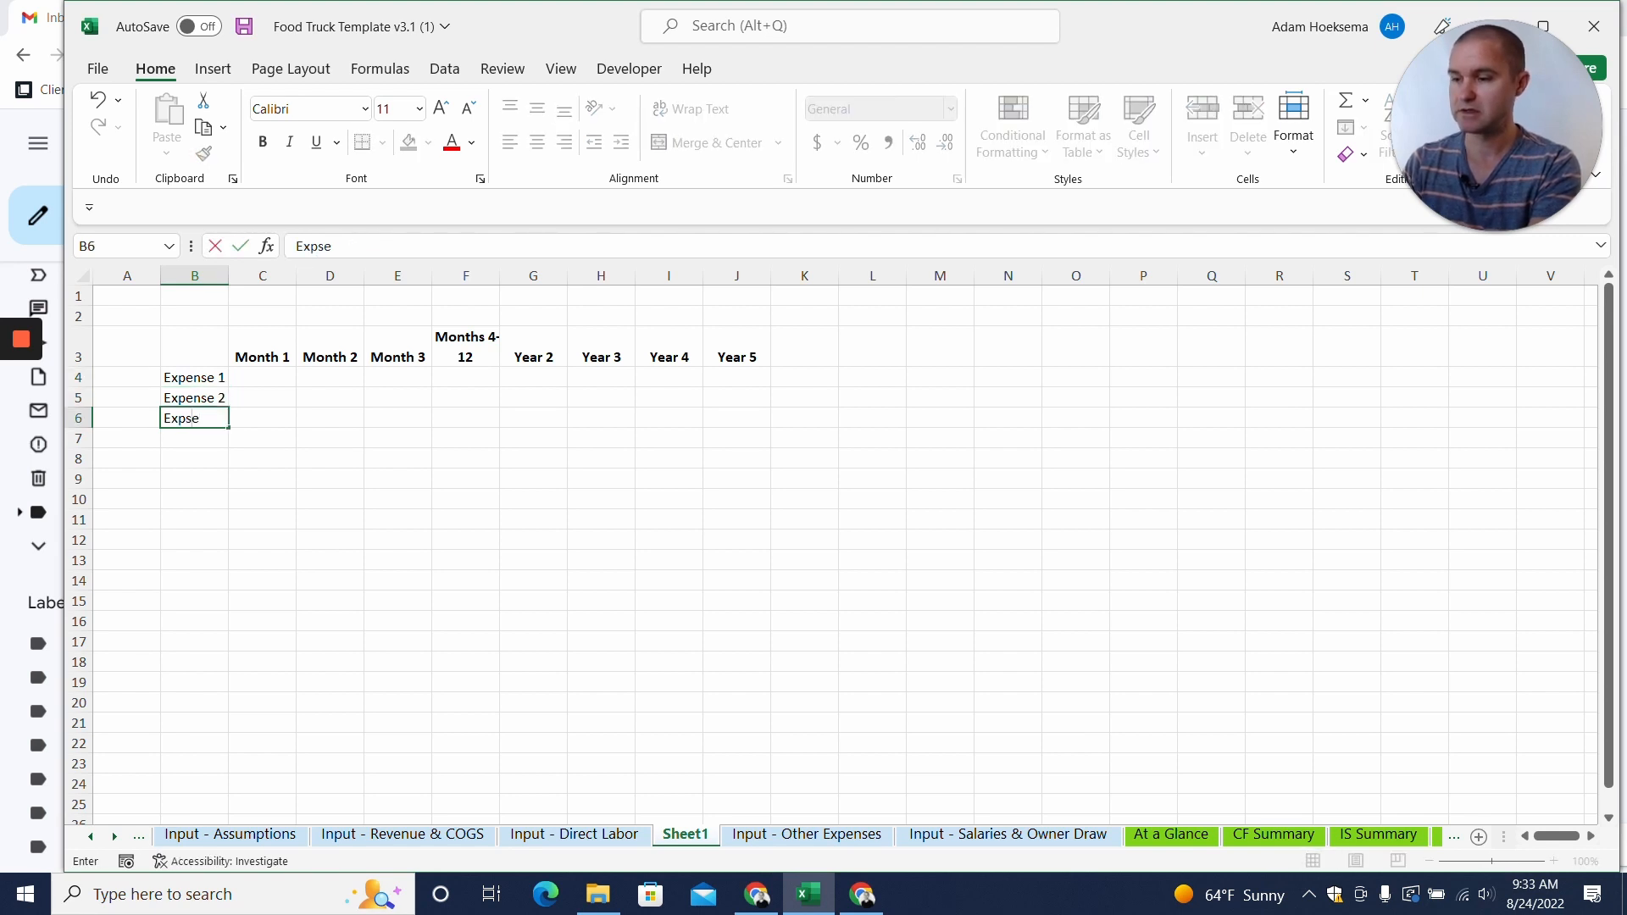
text( 3)
key(Return)
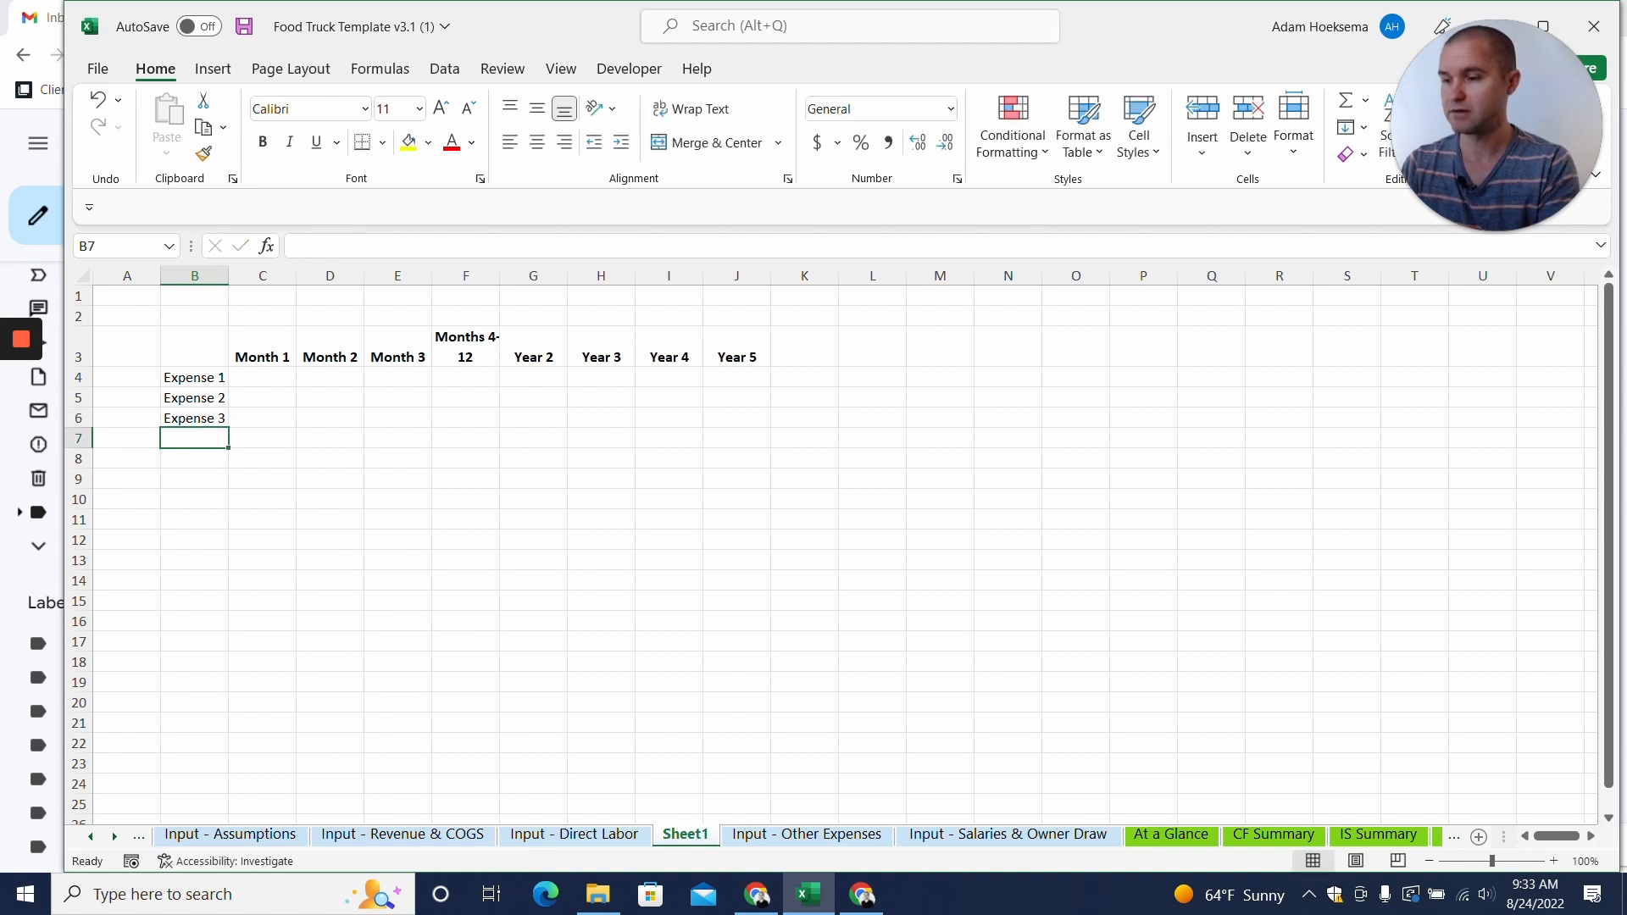
Enter 1, 2 and 3 for the three expenses across Month 1 to Year 5, formatted as dollar accounting values.
key(Up)
key(Up)
key(Up)
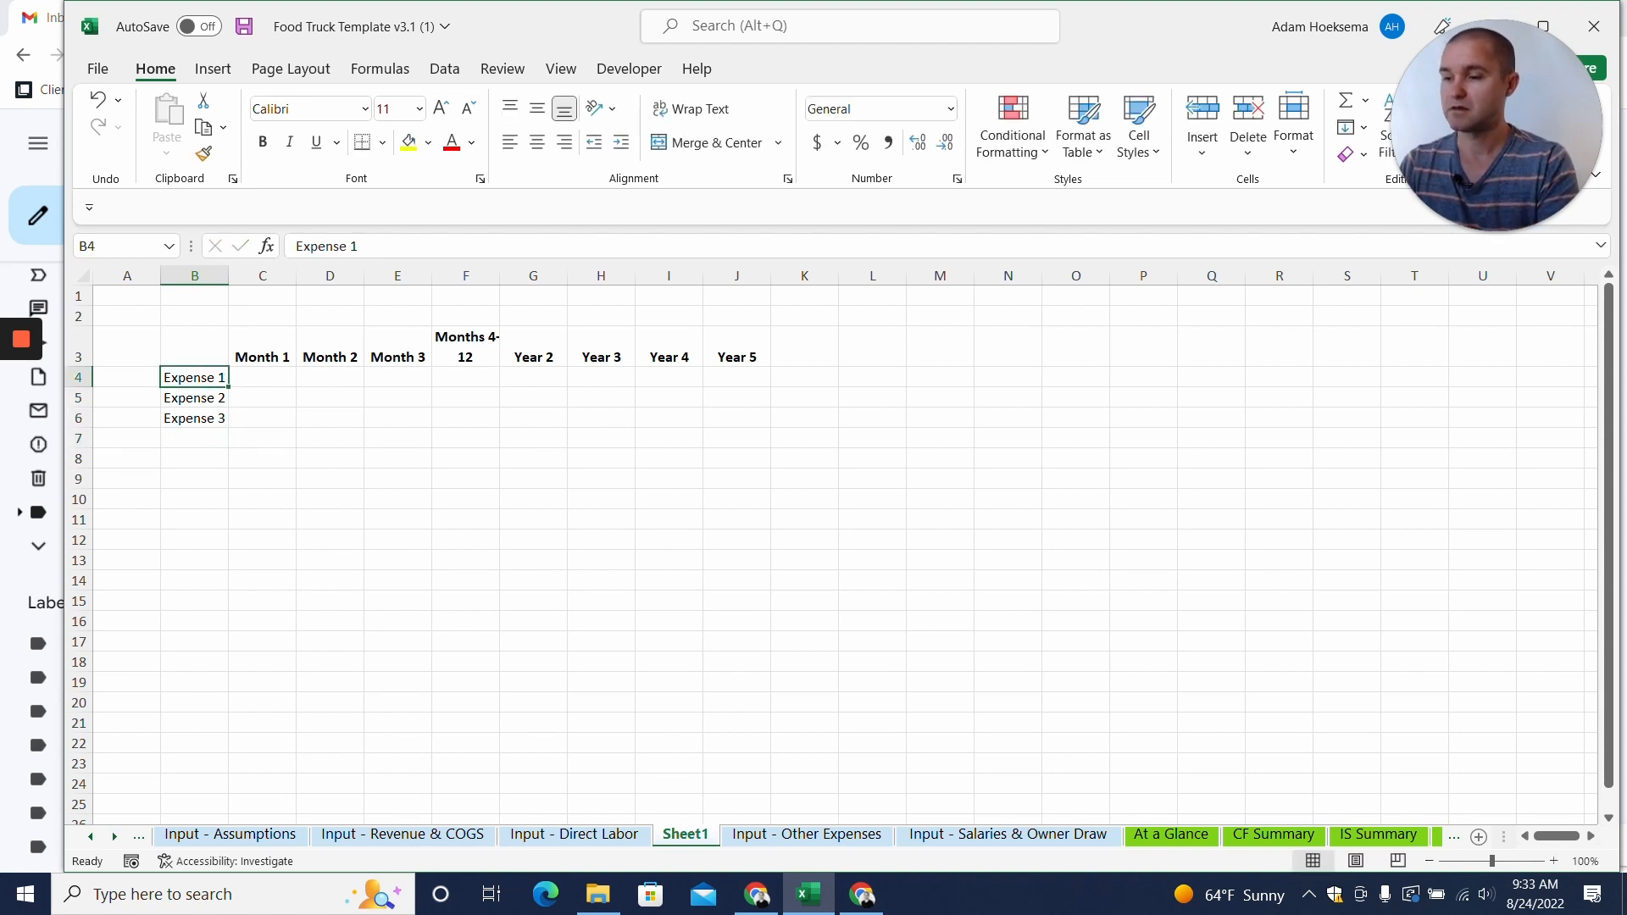
key(Right)
text(1)
key(Return)
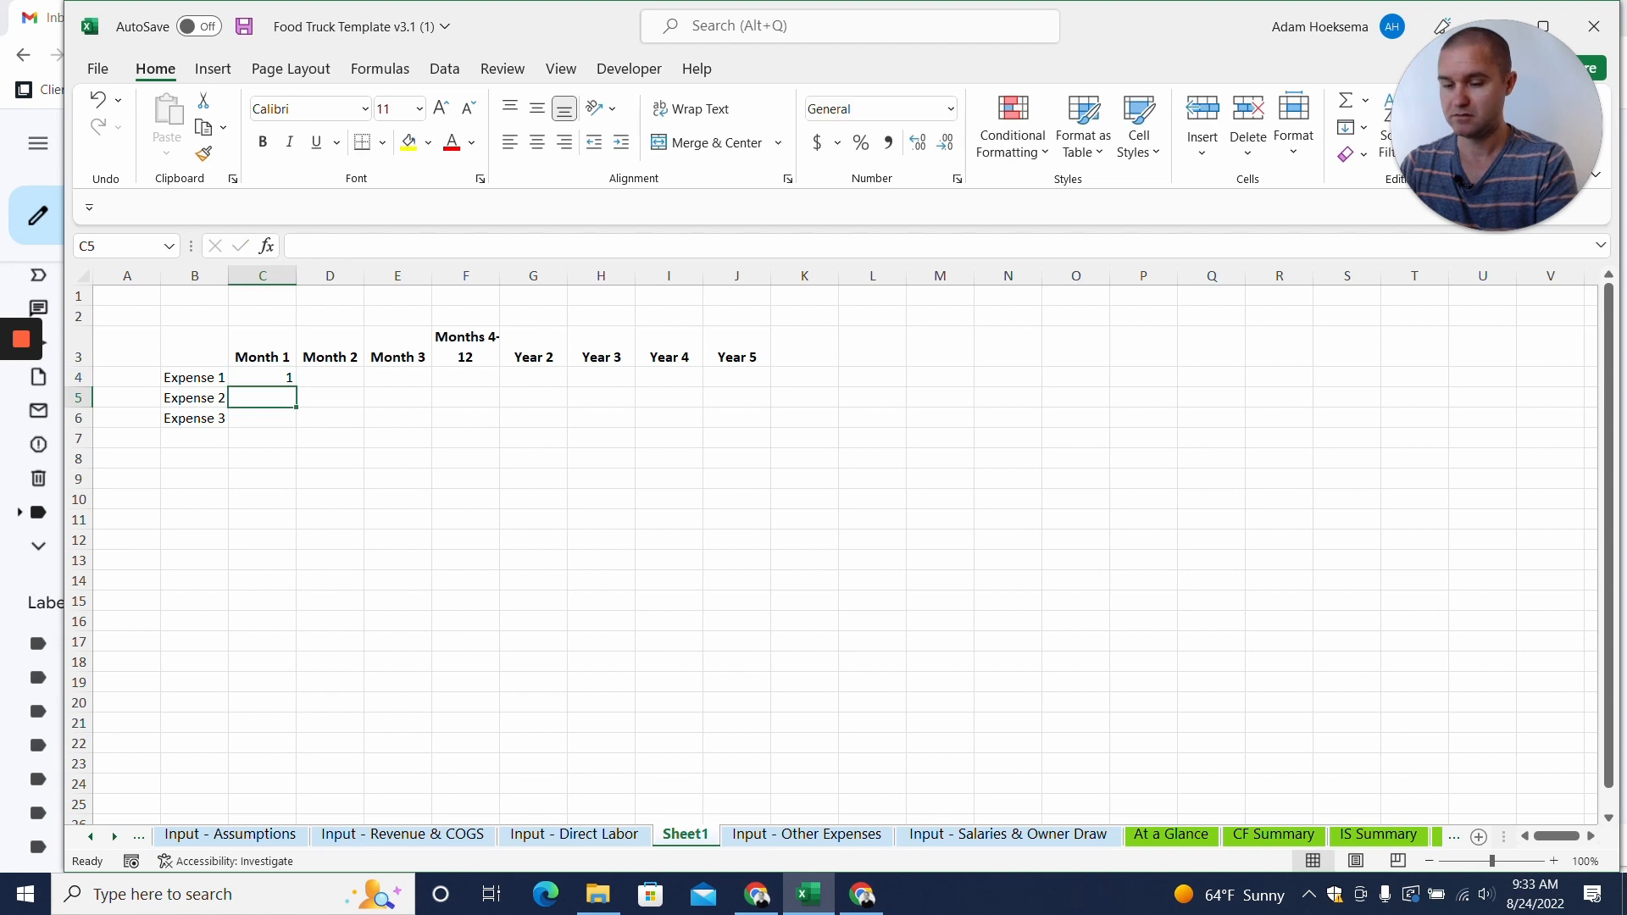
text(2)
key(Return)
text(3)
key(ctrl+Return)
drag(263, 377, 767, 430)
click(817, 141)
Label cell B7 below the three expenses as Total.
click(194, 438)
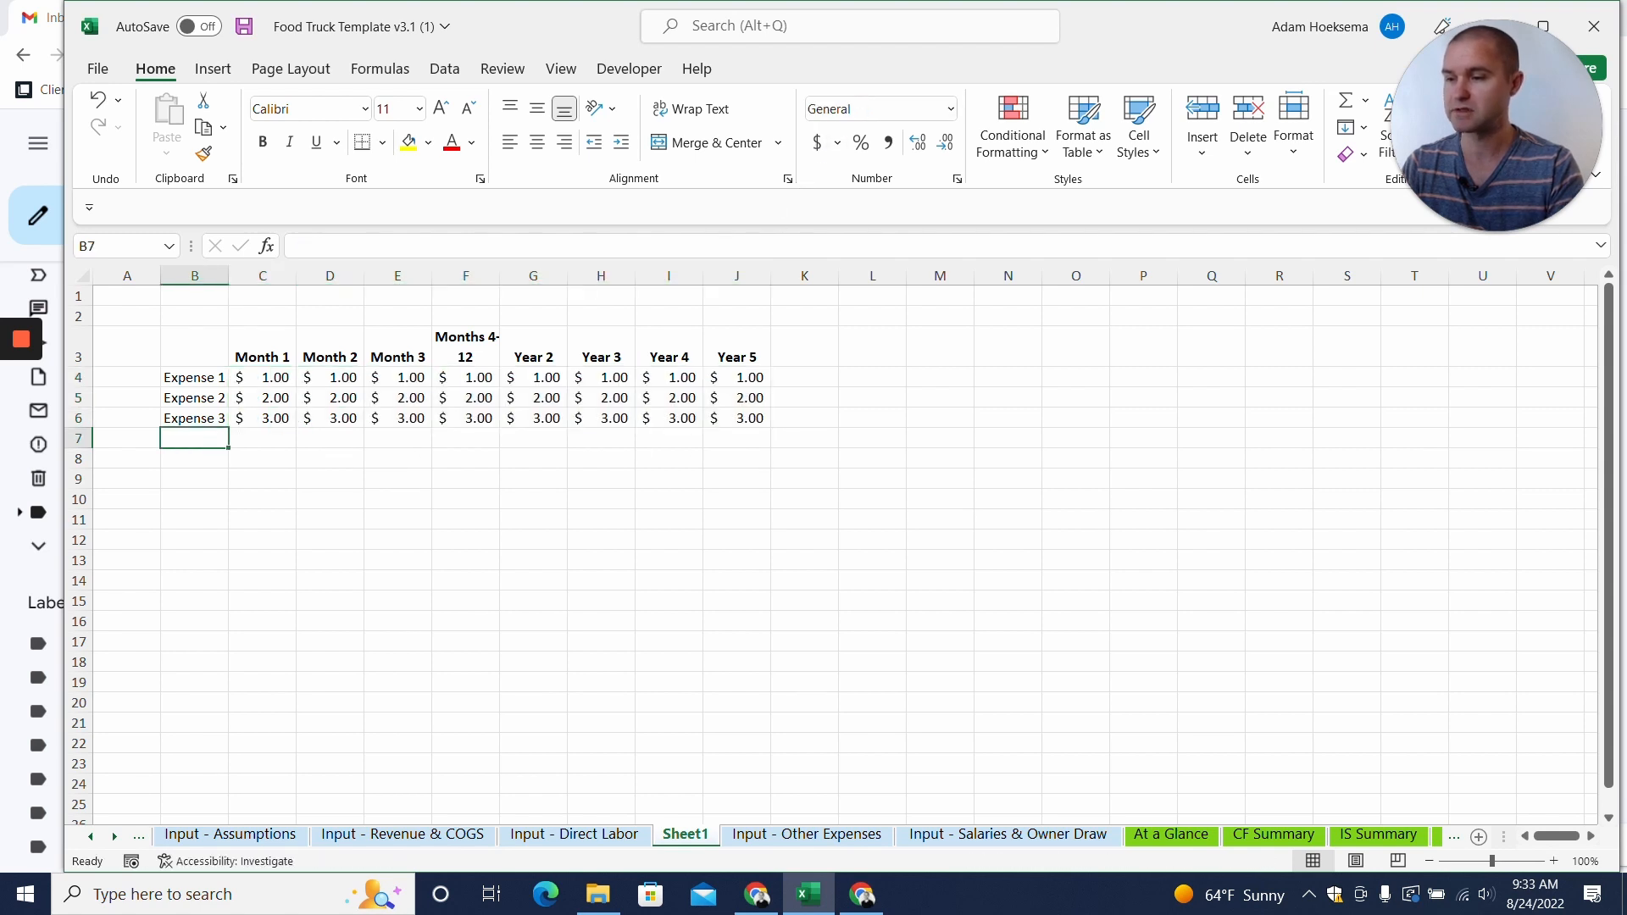
text(Total)
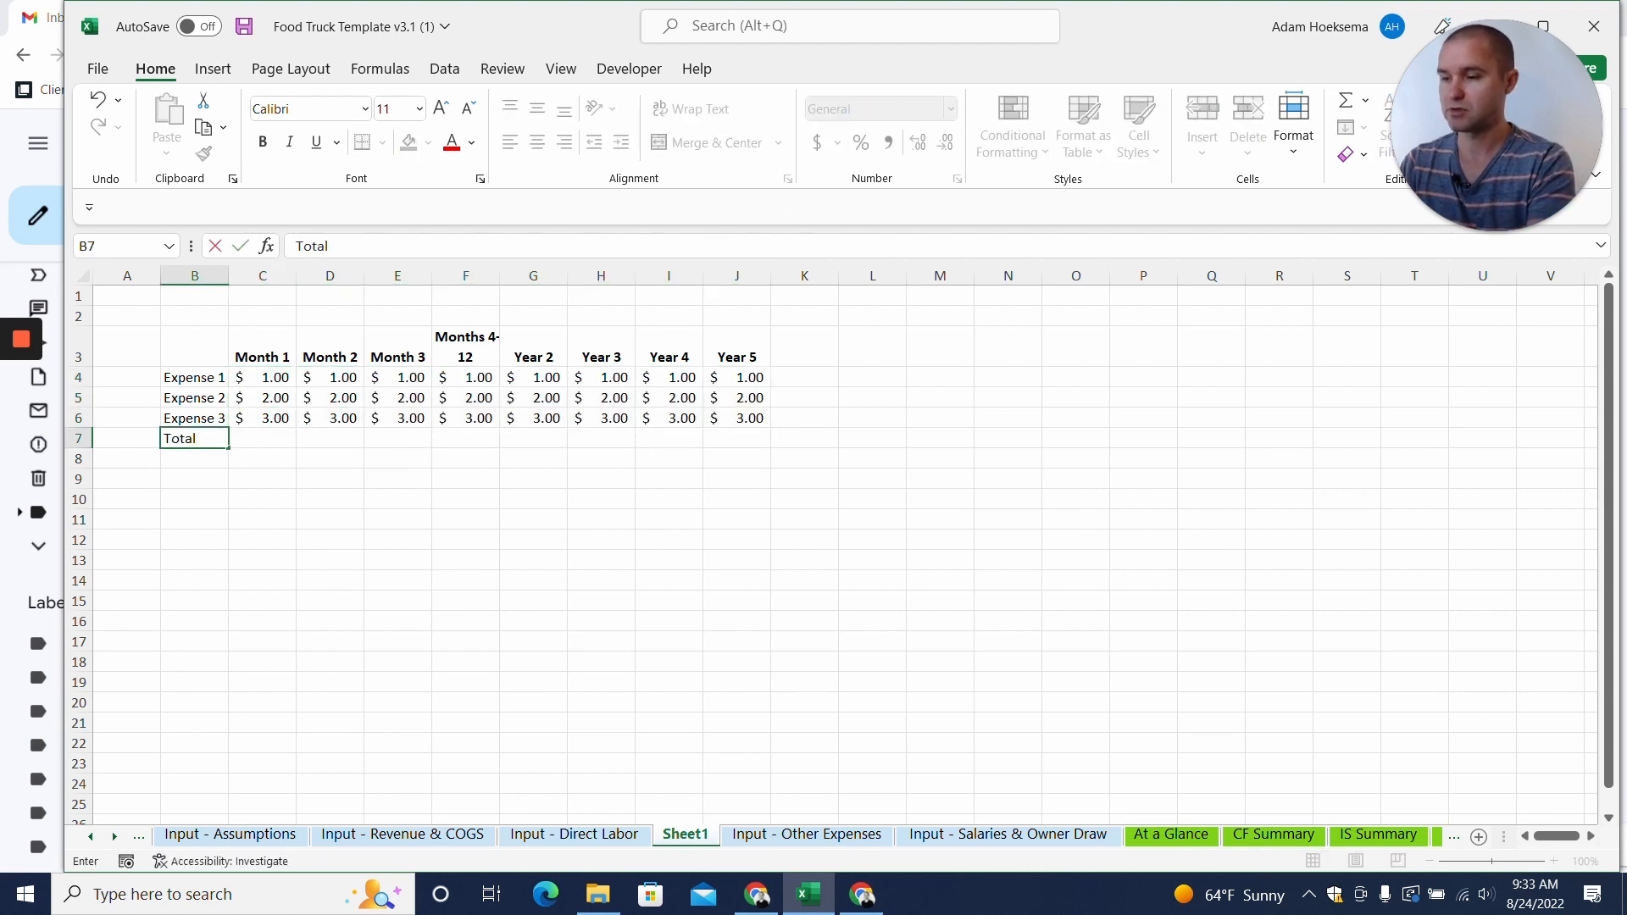
key(Return)
key(Up)
key(Right)
key(Left)
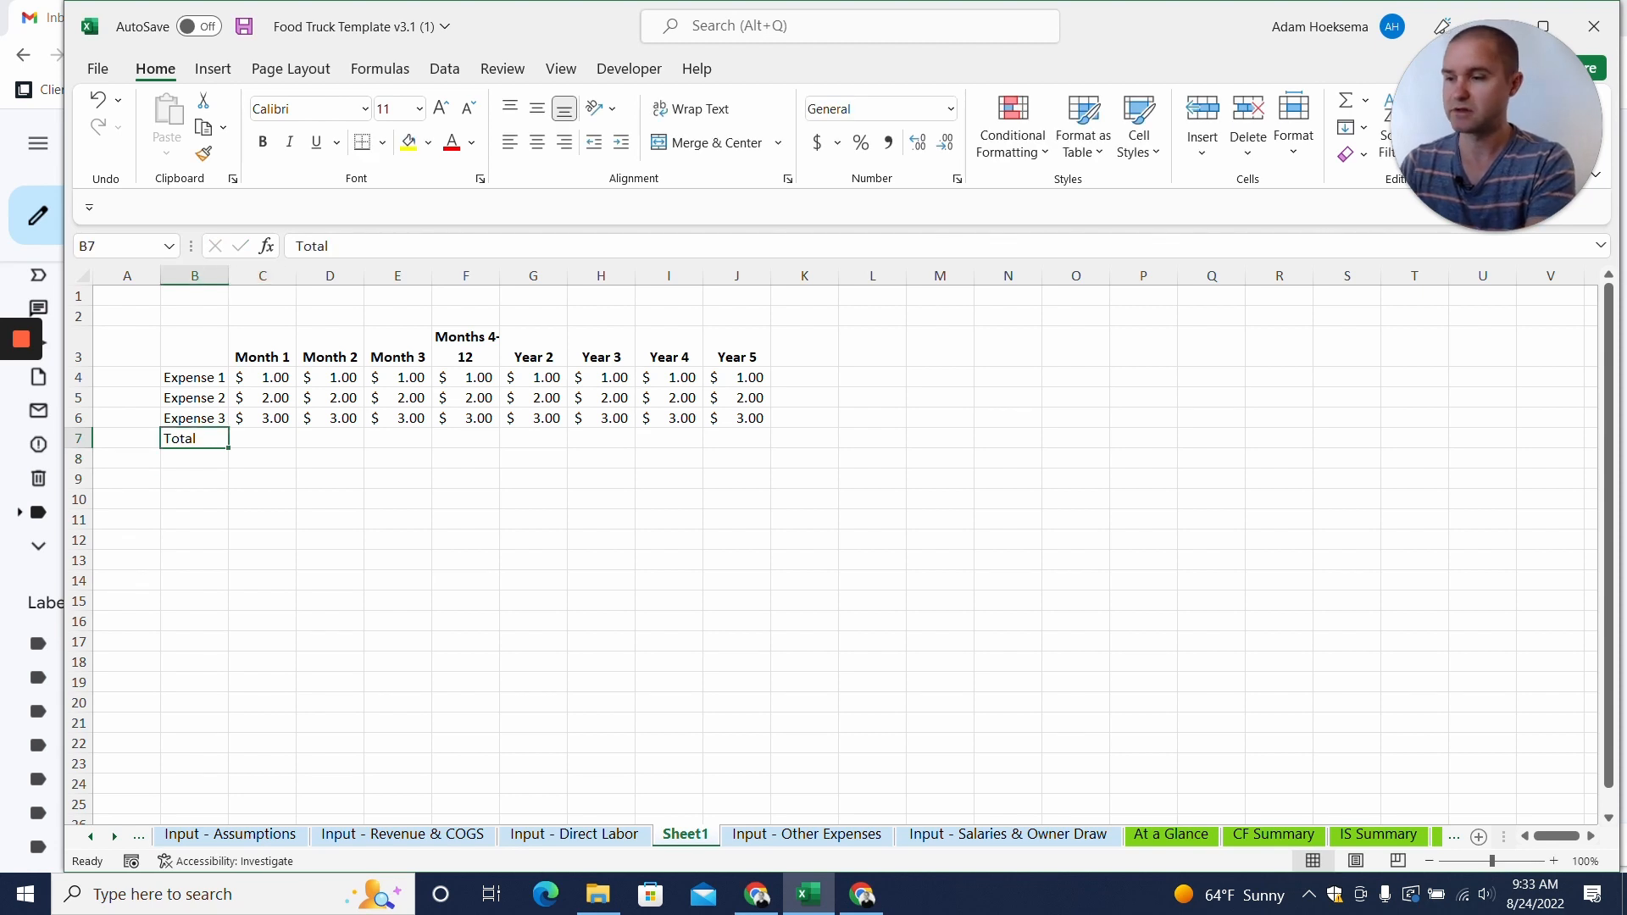
Change the label in cell B7 to Utilities and make it bold.
text(Utilities)
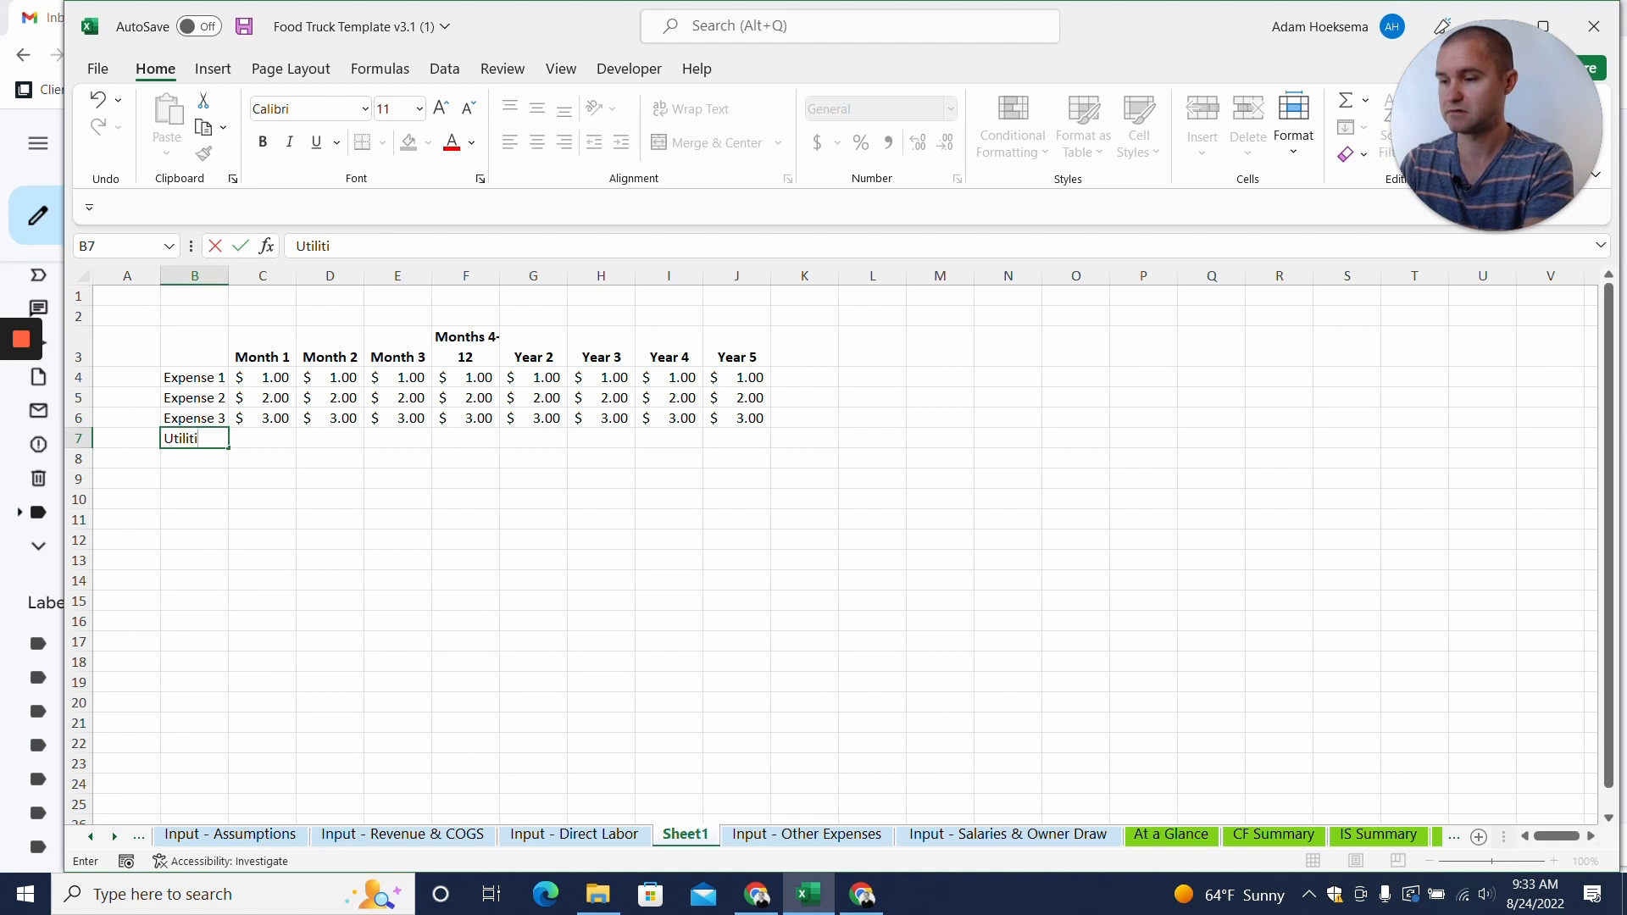
key(Return)
key(Up)
key(Up)
key(Up)
key(Up)
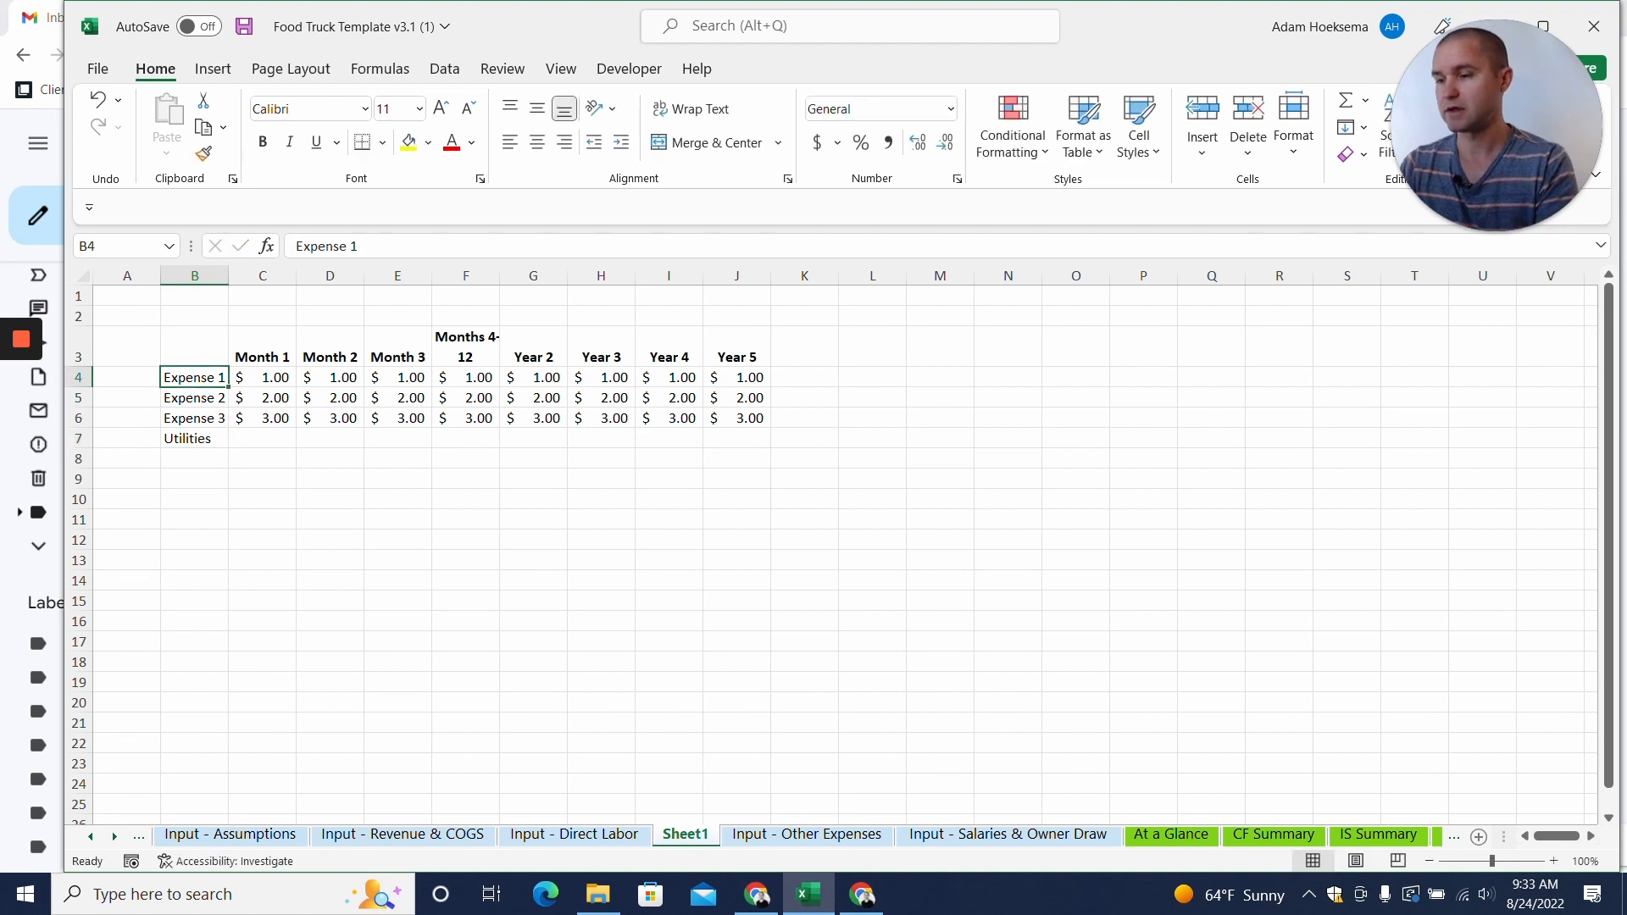
key(Down)
key(Down)
key(Down)
key(ctrl+b)
Rename the three expenses in B4:B6 to Electricity, Gas and Trash Pickup, and autofit column B to its contents.
key(Up)
key(Up)
key(Up)
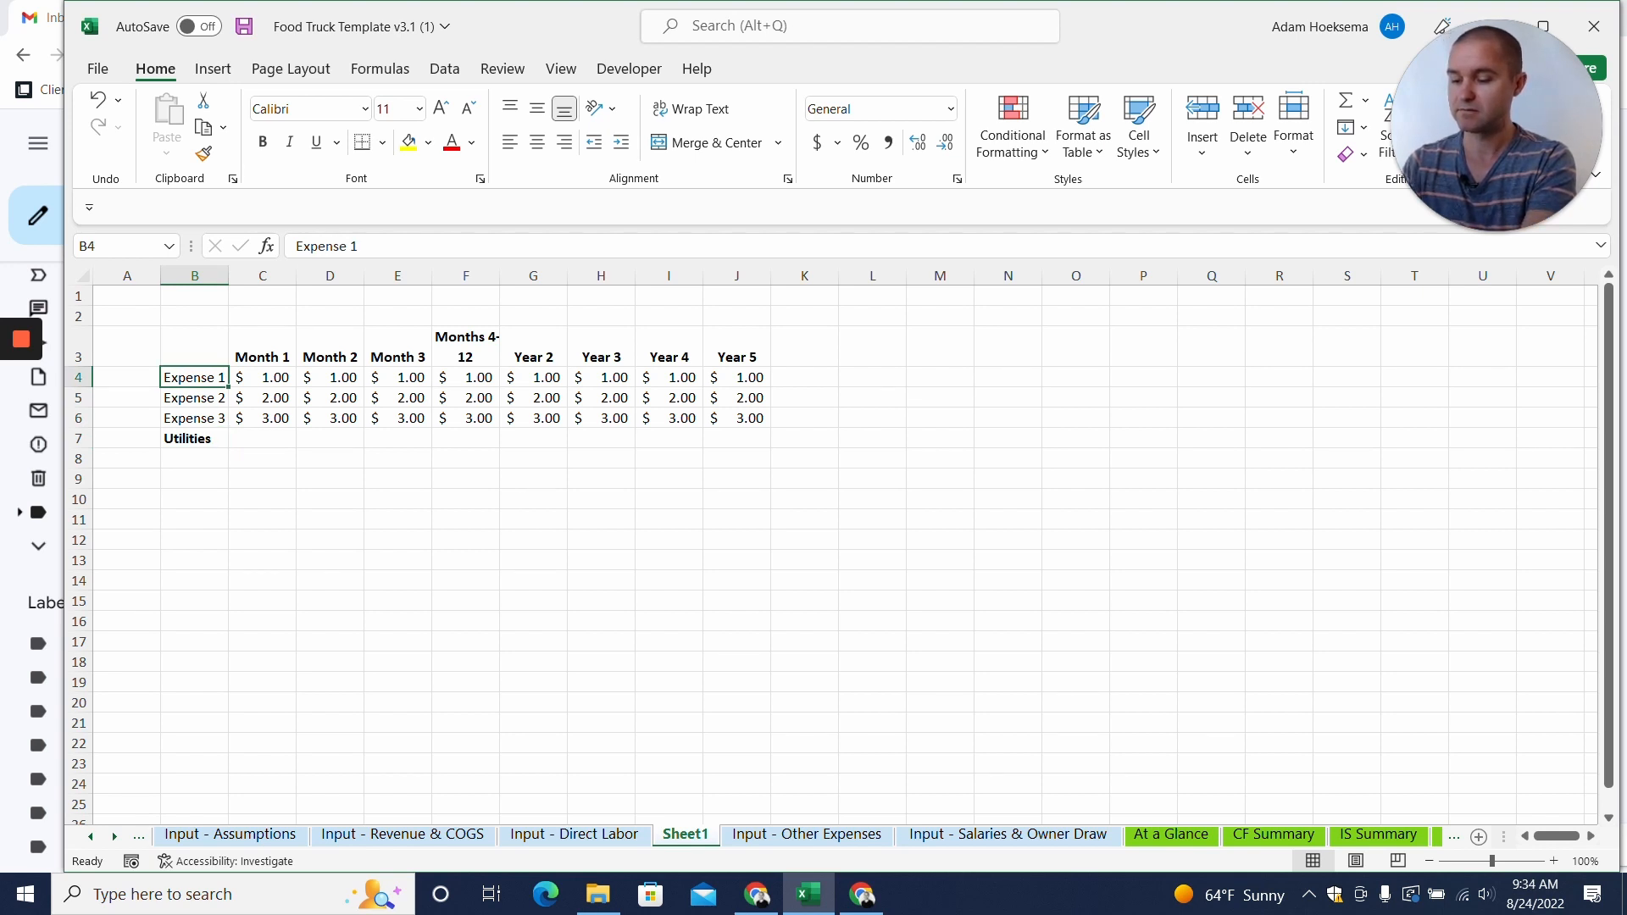
text(Elec)
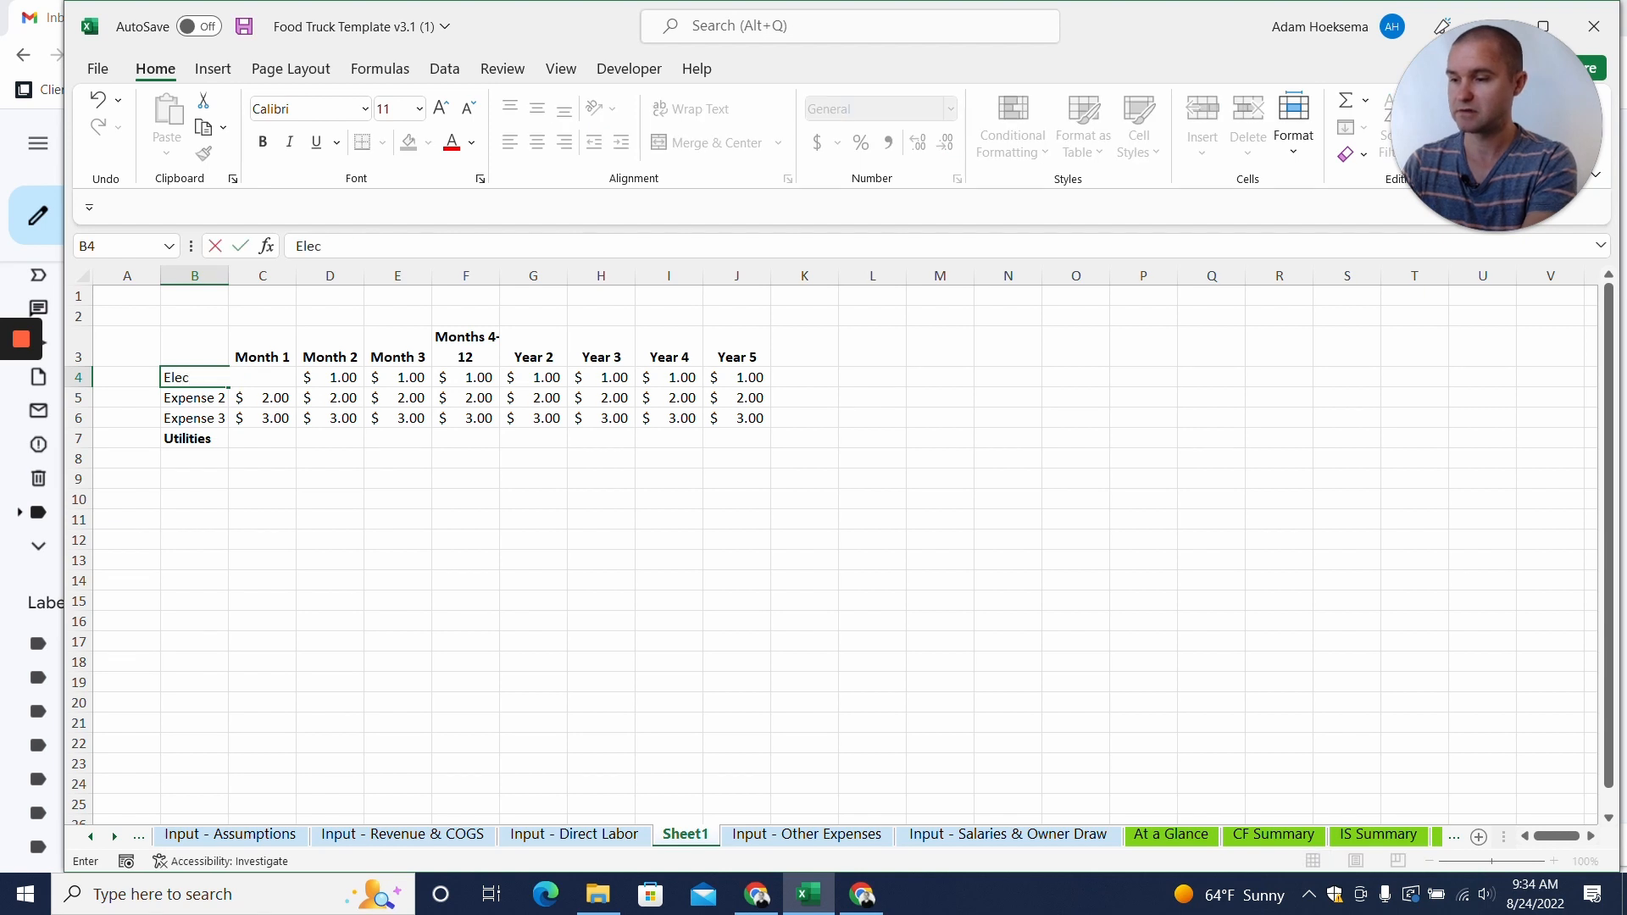
text(tricity)
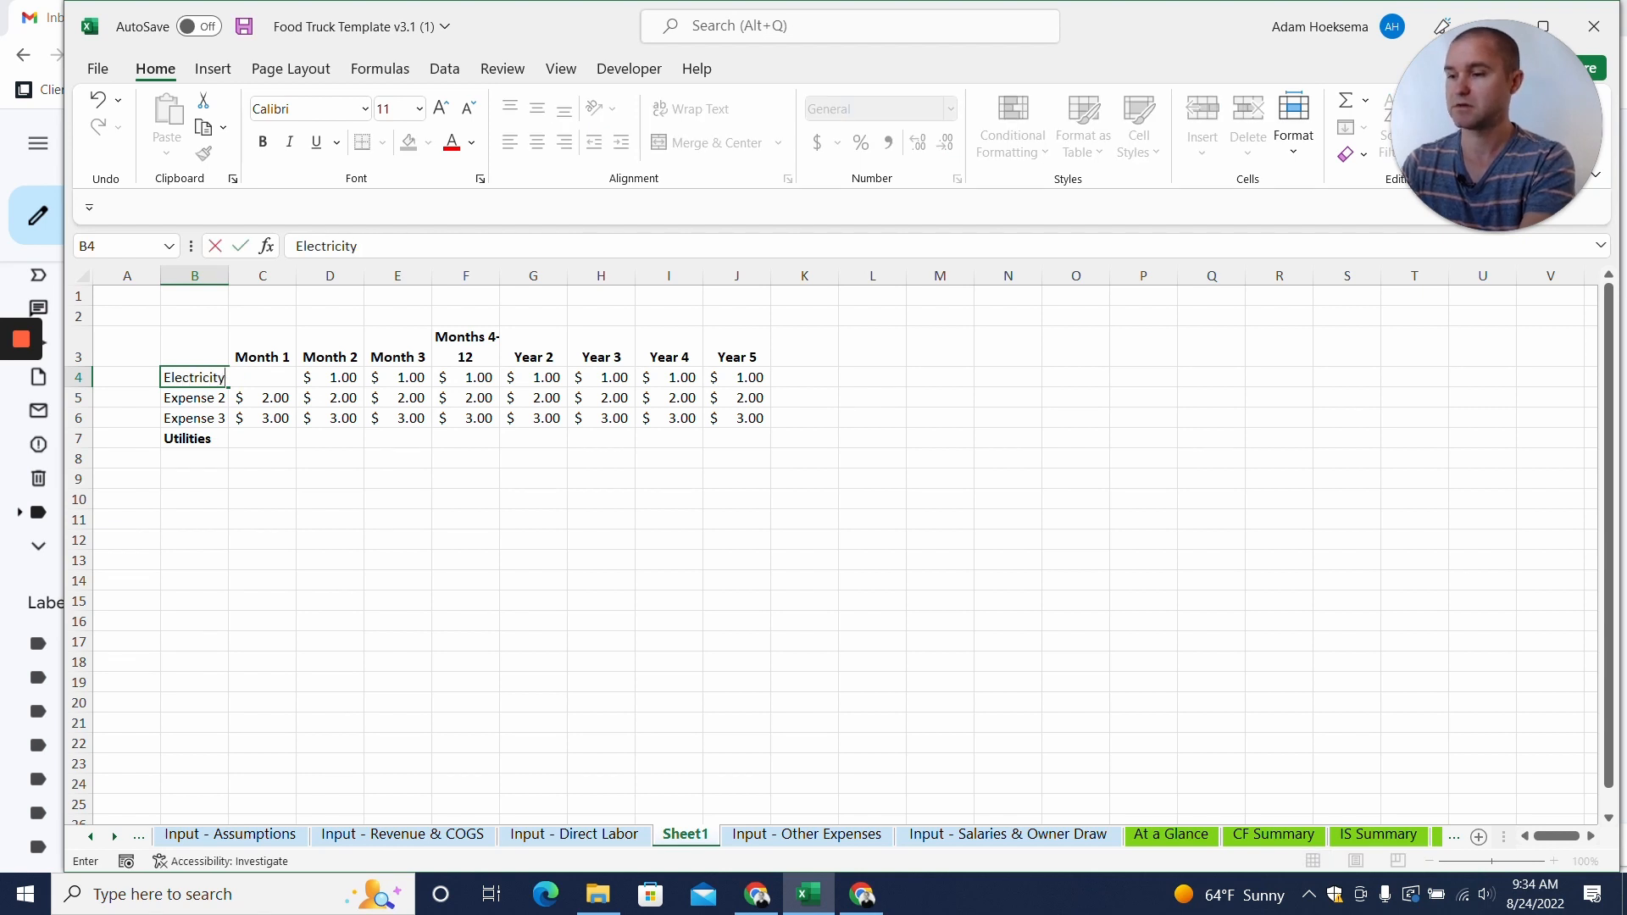
key(Return)
text(Gas)
key(Return)
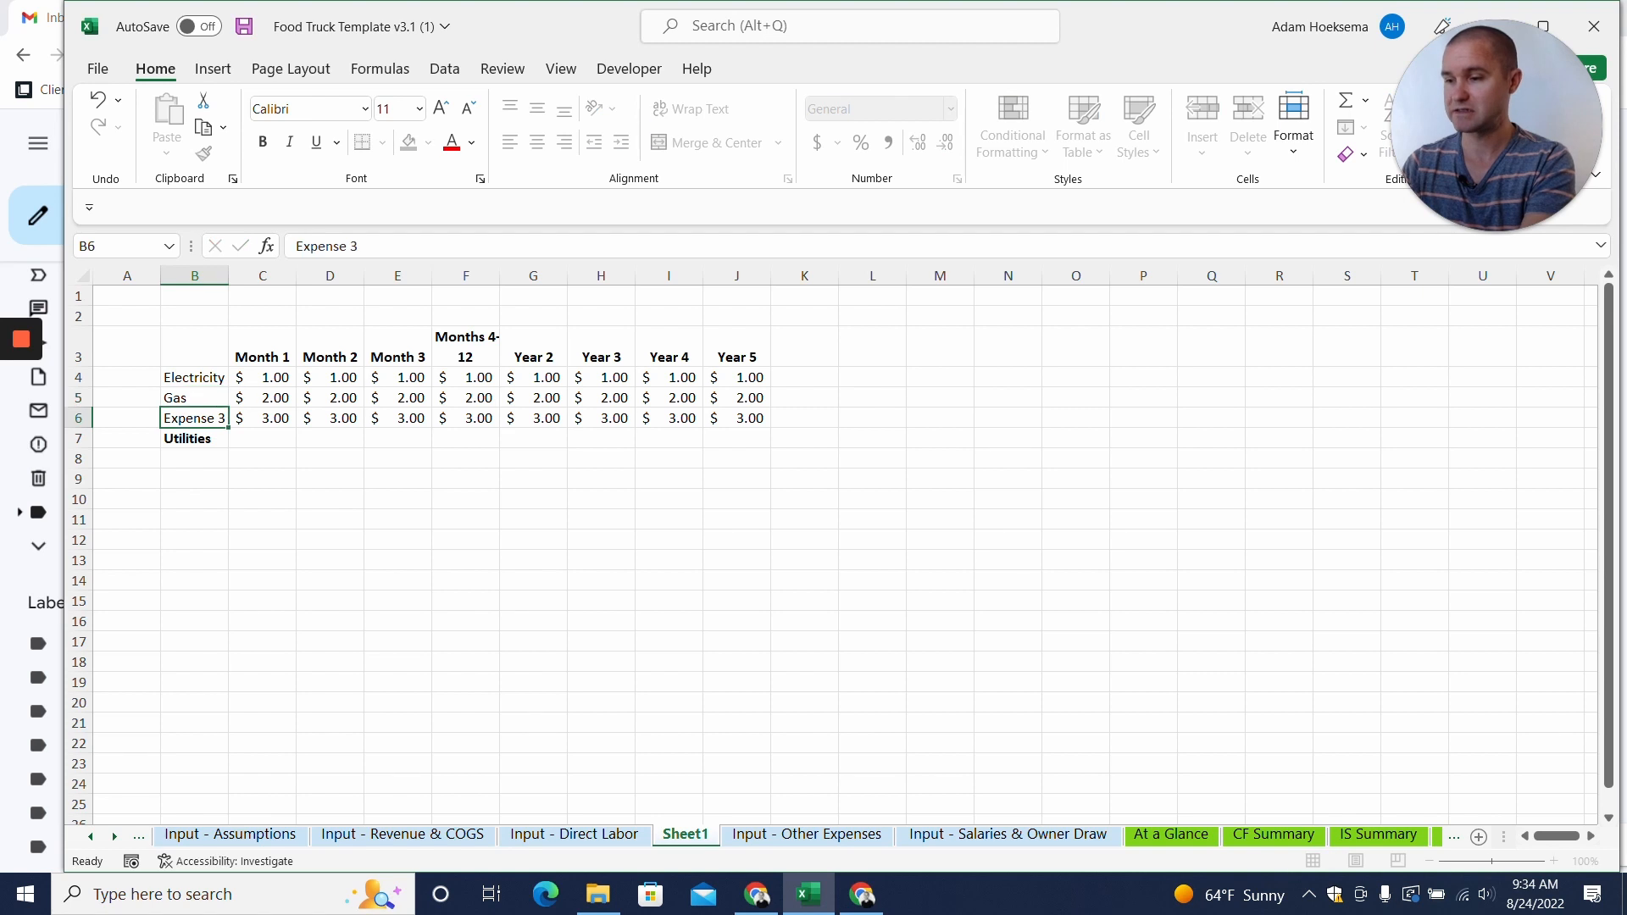
text(Trash Pickup)
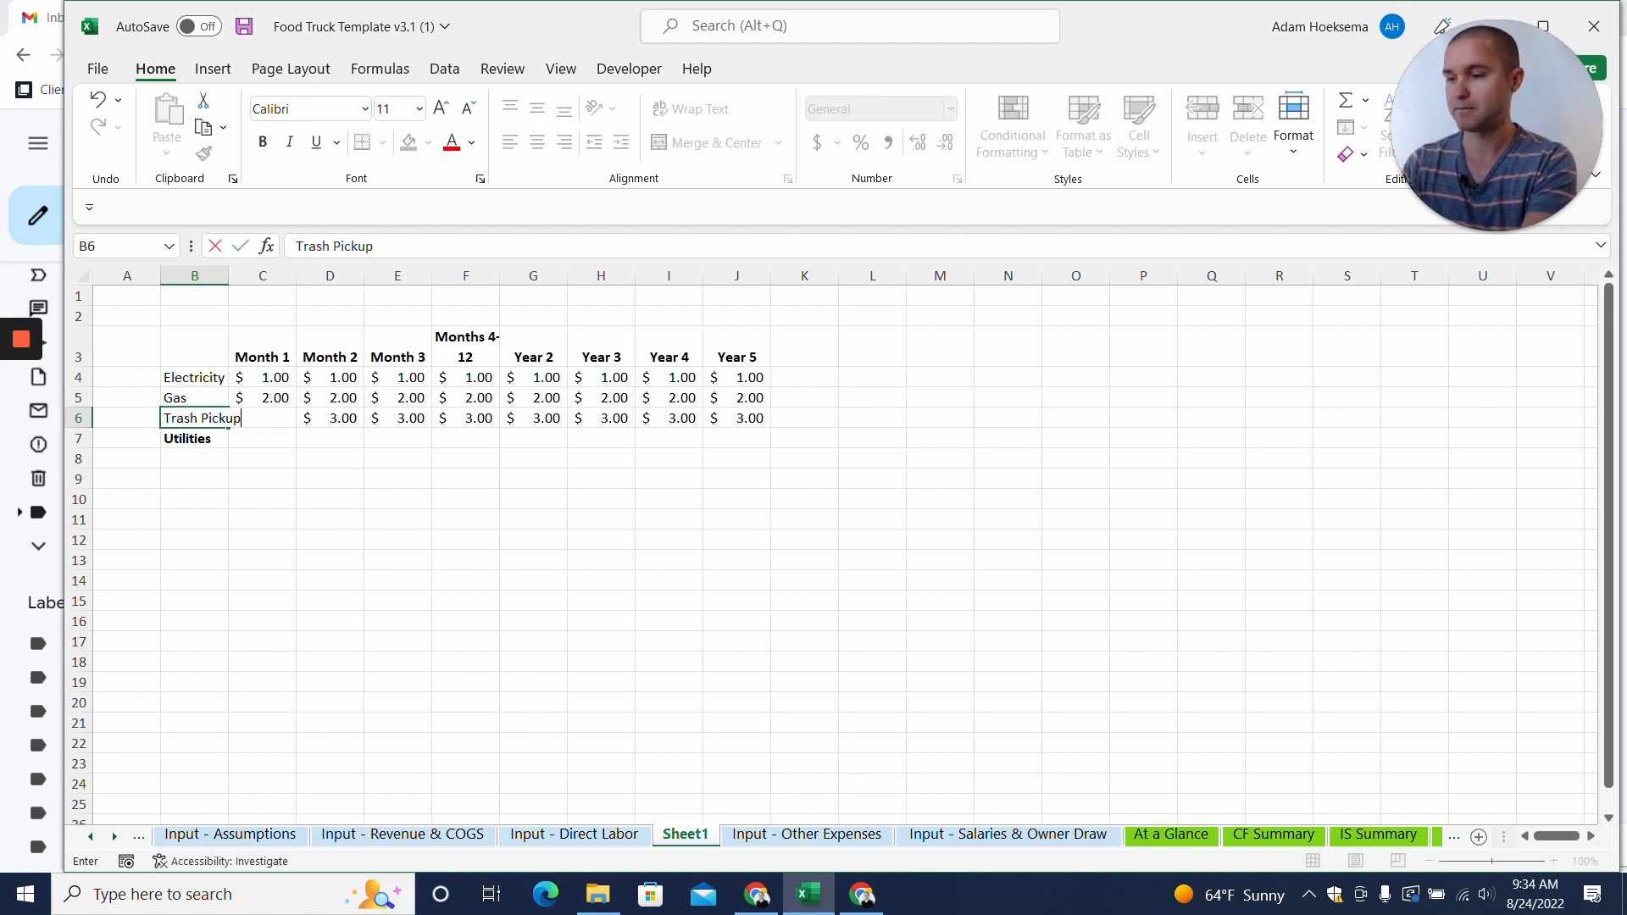
key(Return)
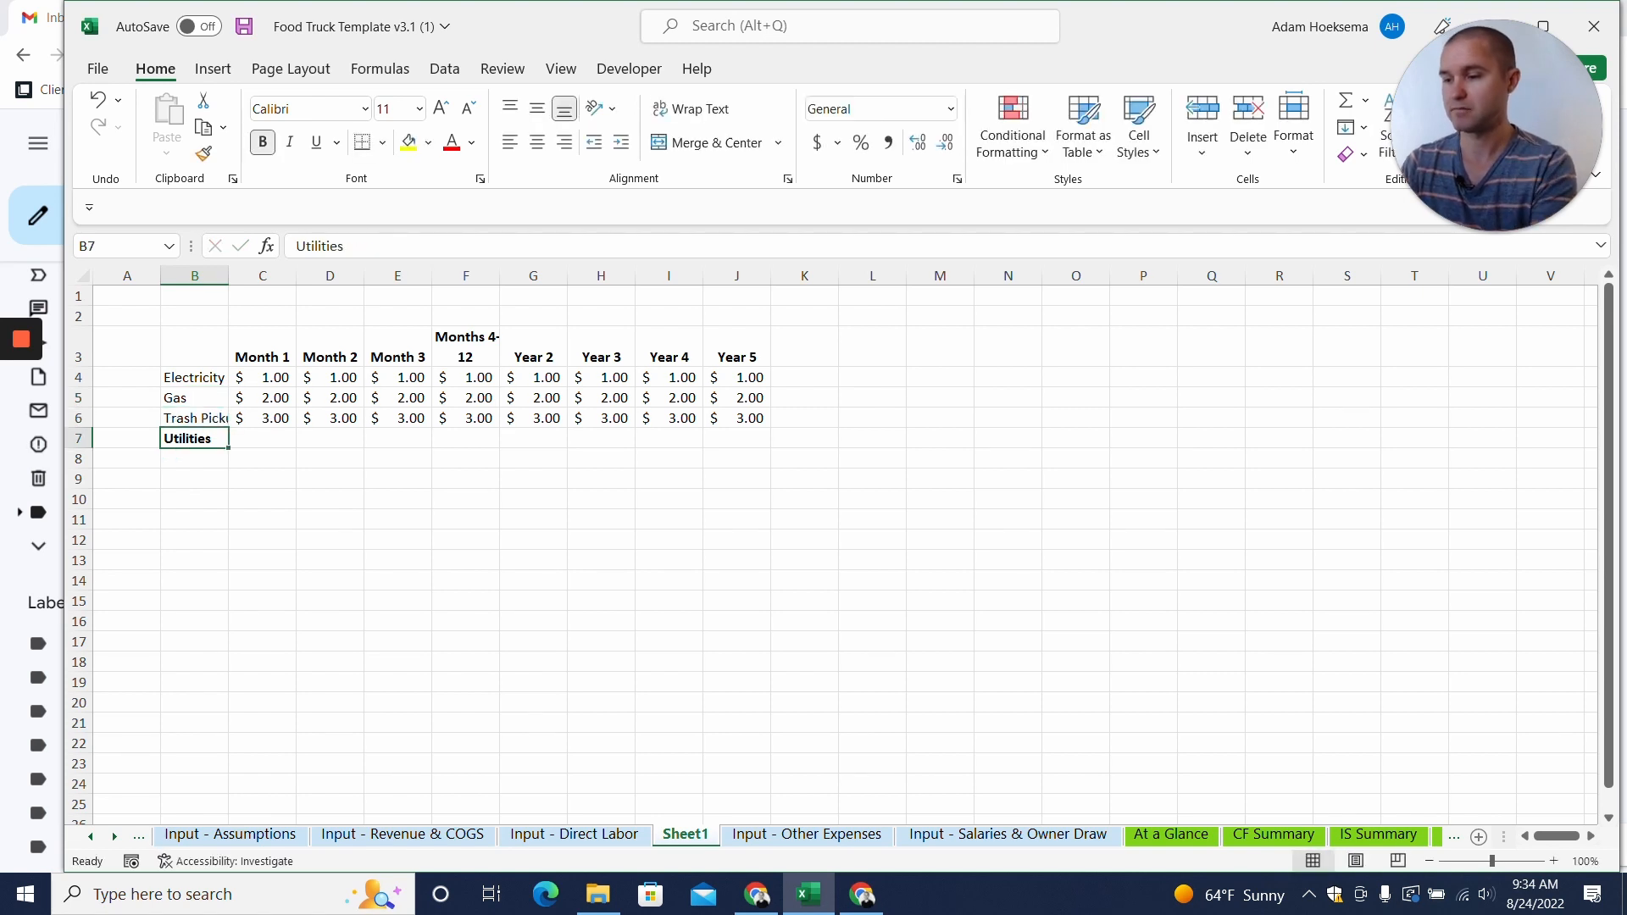
double_click(229, 275)
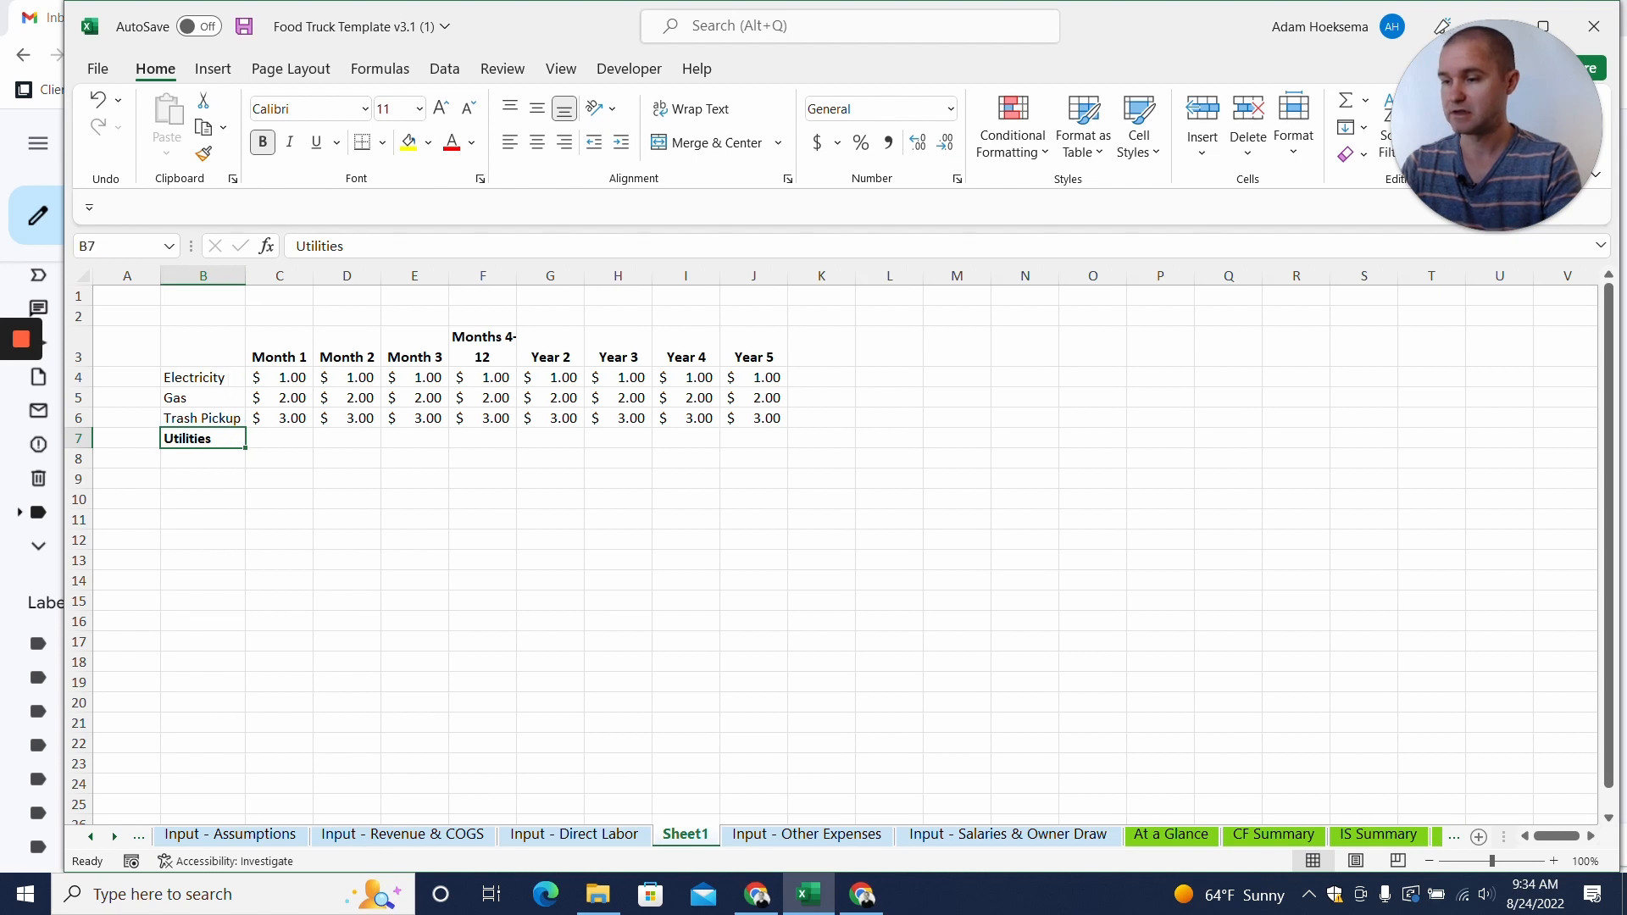
Replace the Trash Pickup label in B6 with Water.
click(279, 438)
drag(202, 378, 202, 418)
click(202, 419)
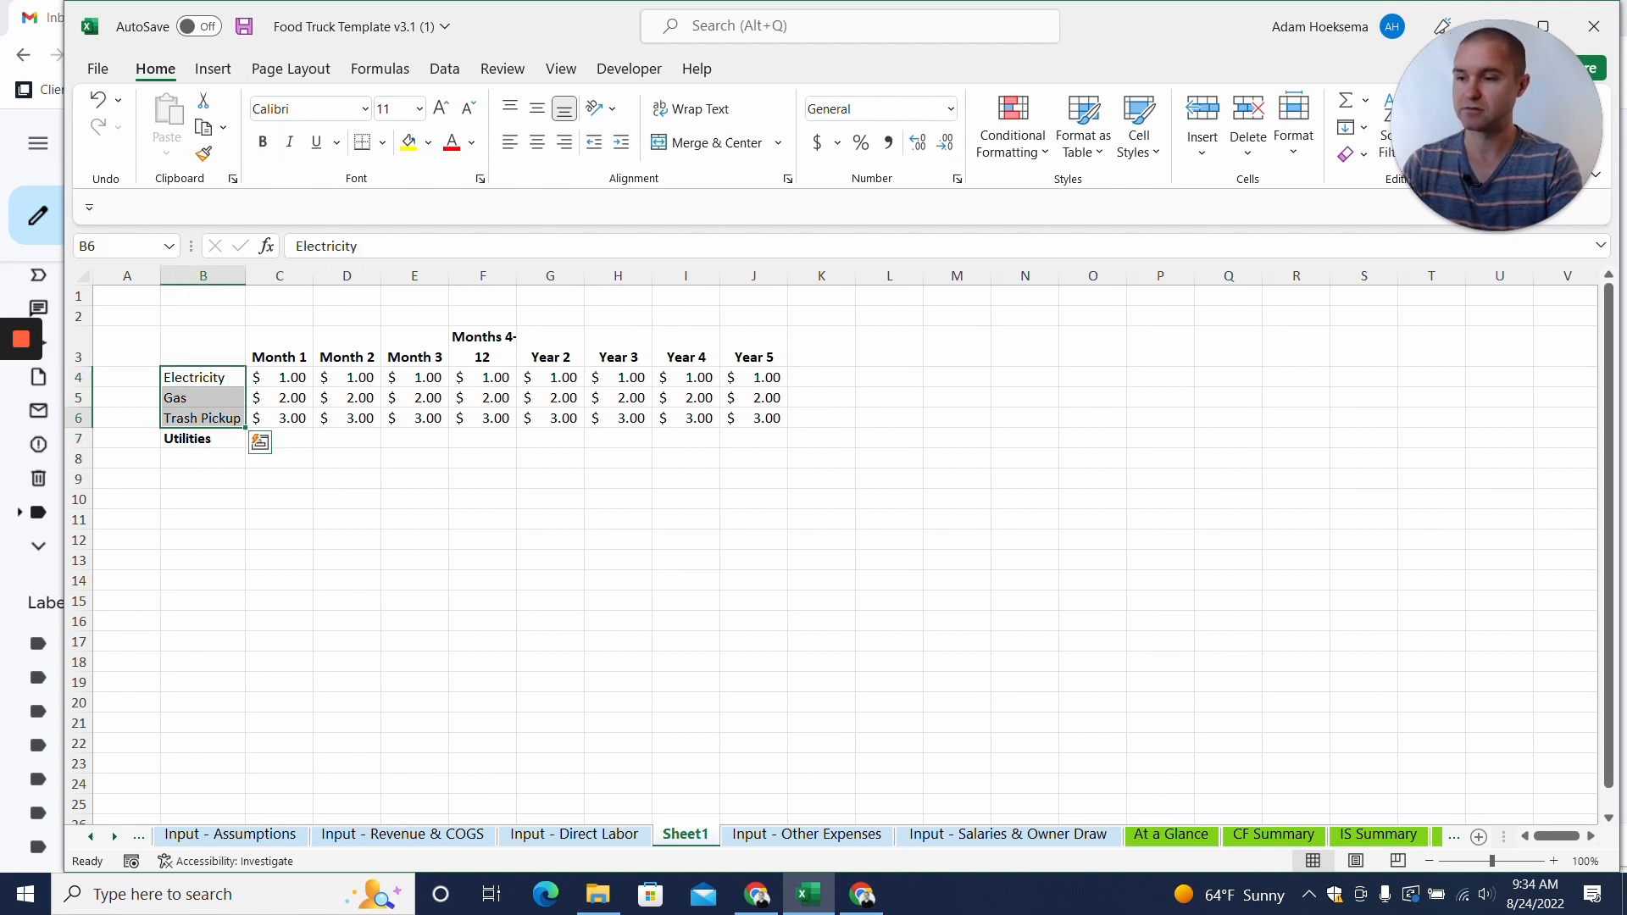
text(Water)
key(Return)
drag(202, 378, 202, 419)
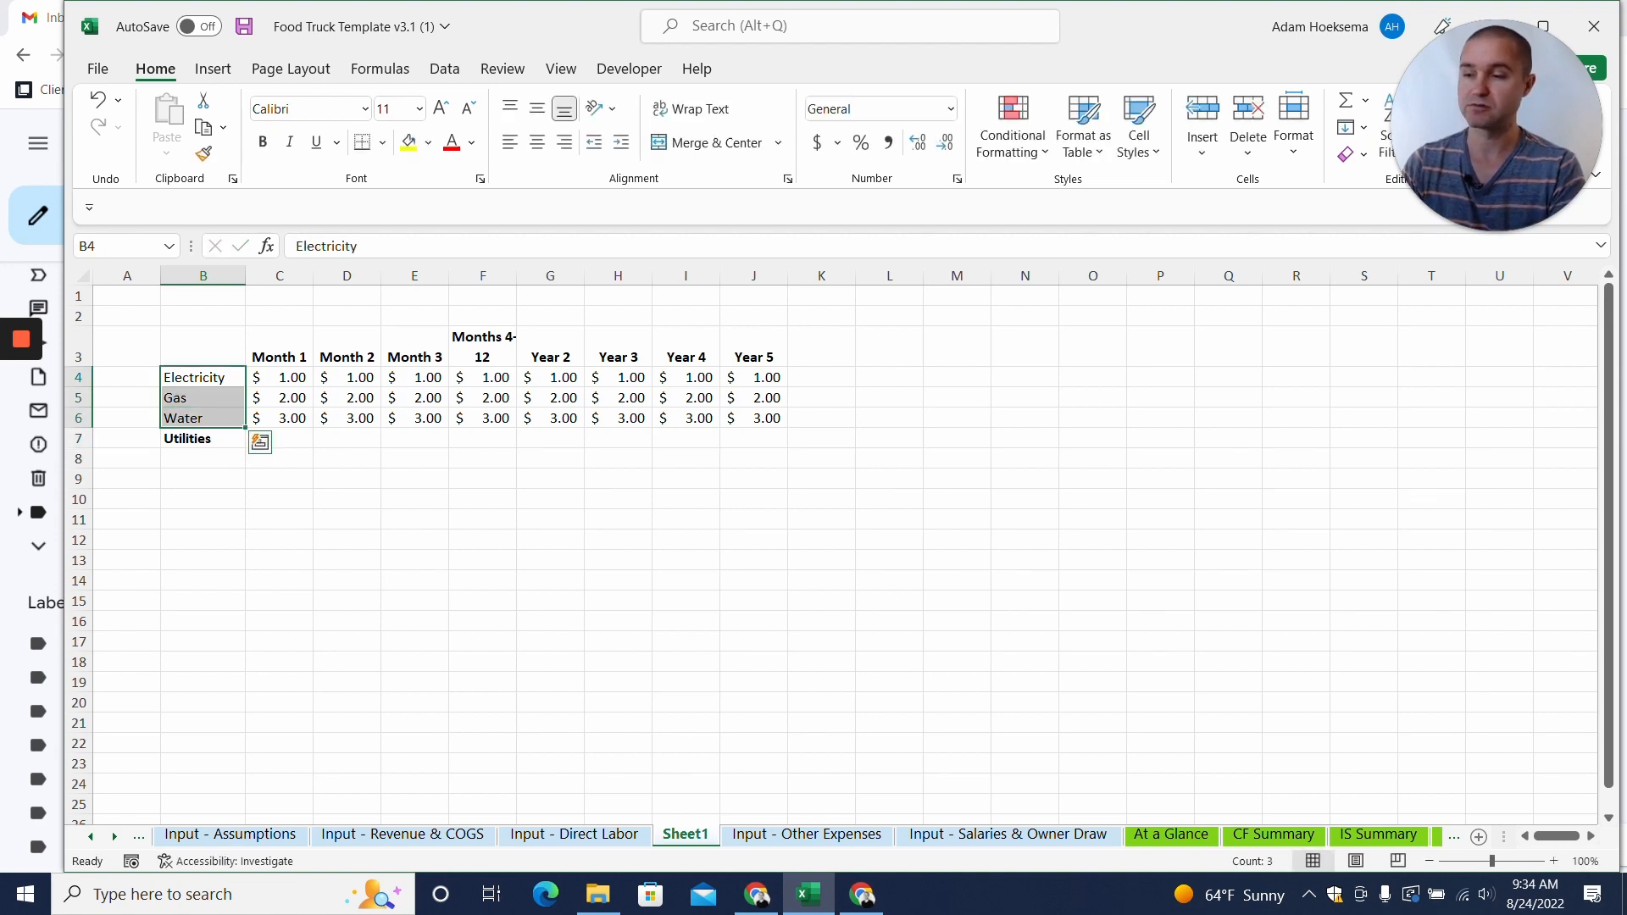
Total the Month 1 expenses in C7 with =SUM(C4:C6) and fill the formula across to Year 5.
click(280, 439)
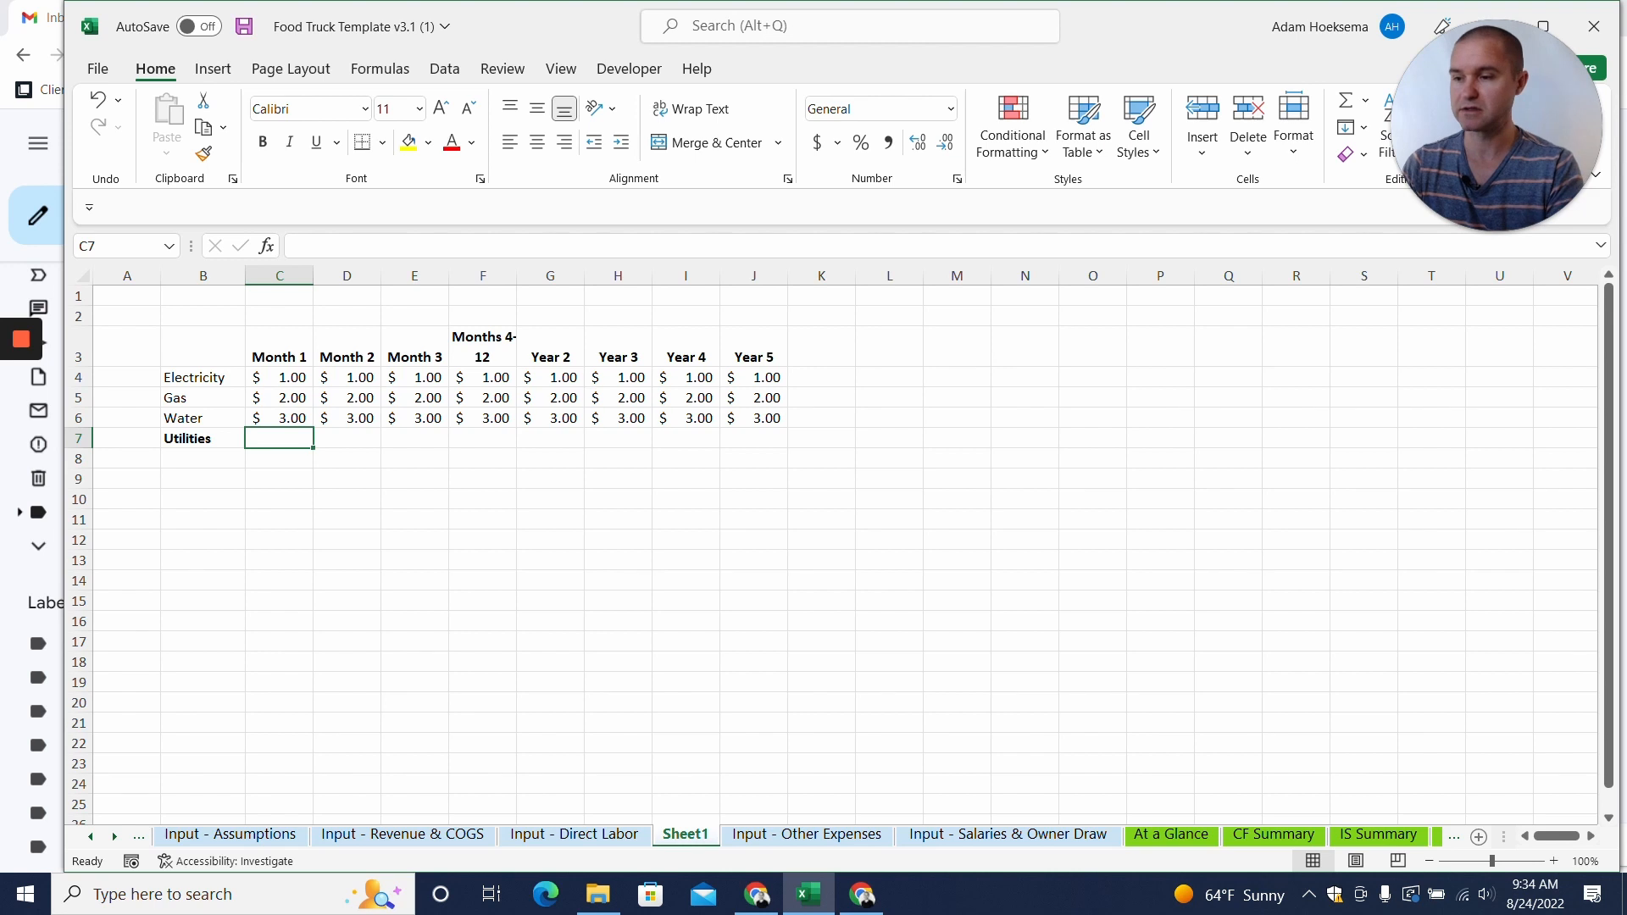
text(=SUM()
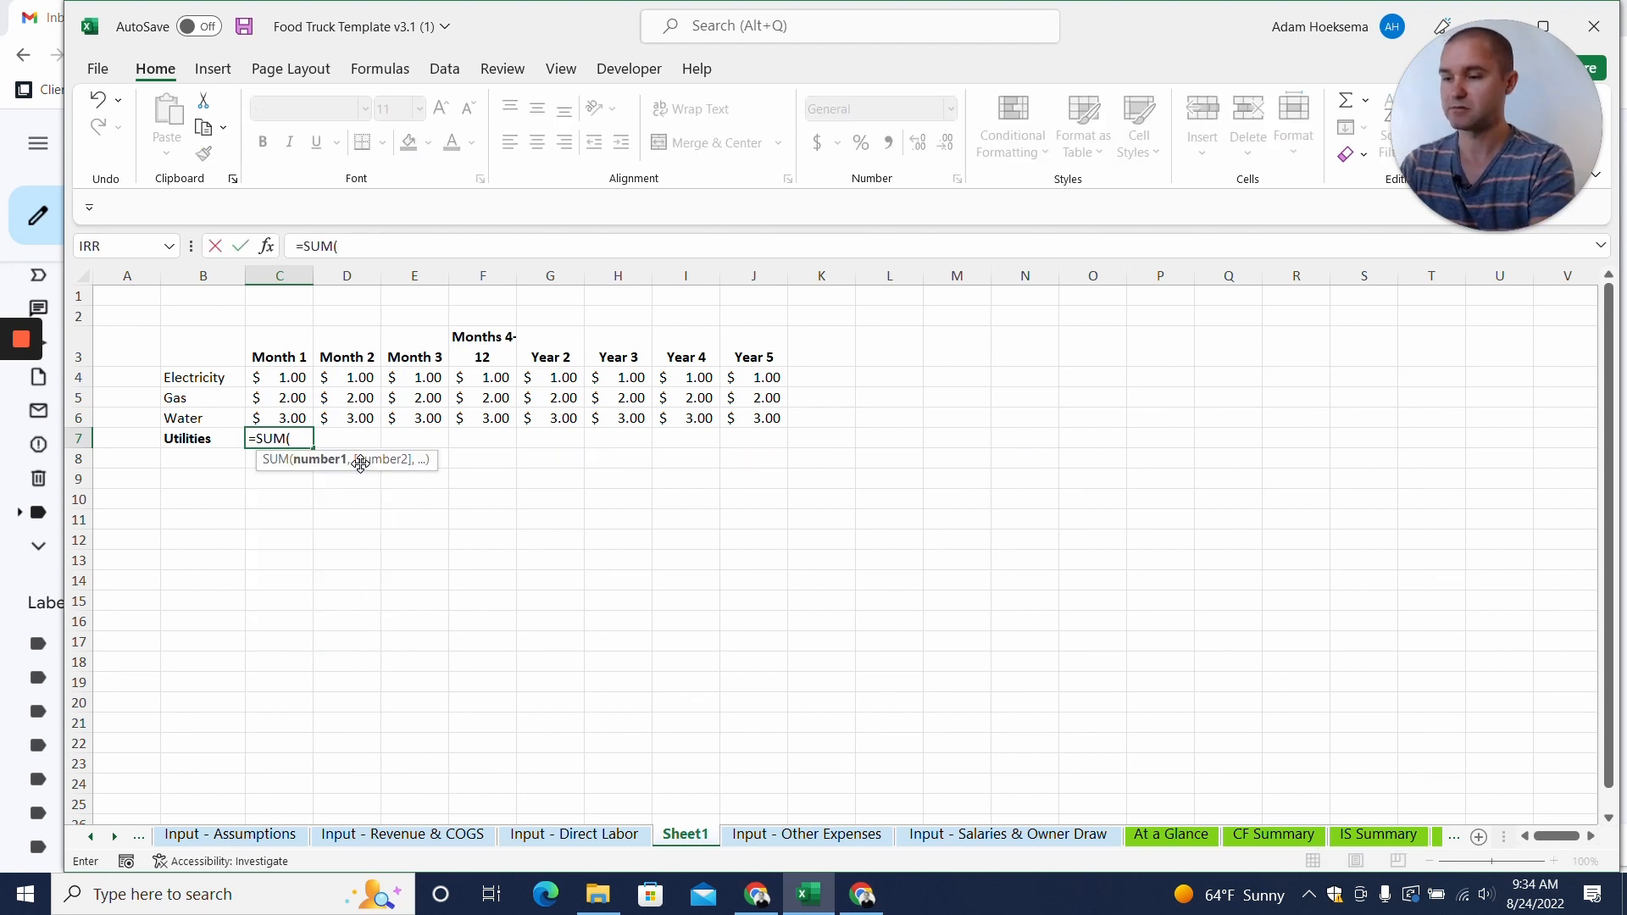
drag(280, 377, 280, 418)
text())
key(Return)
key(Up)
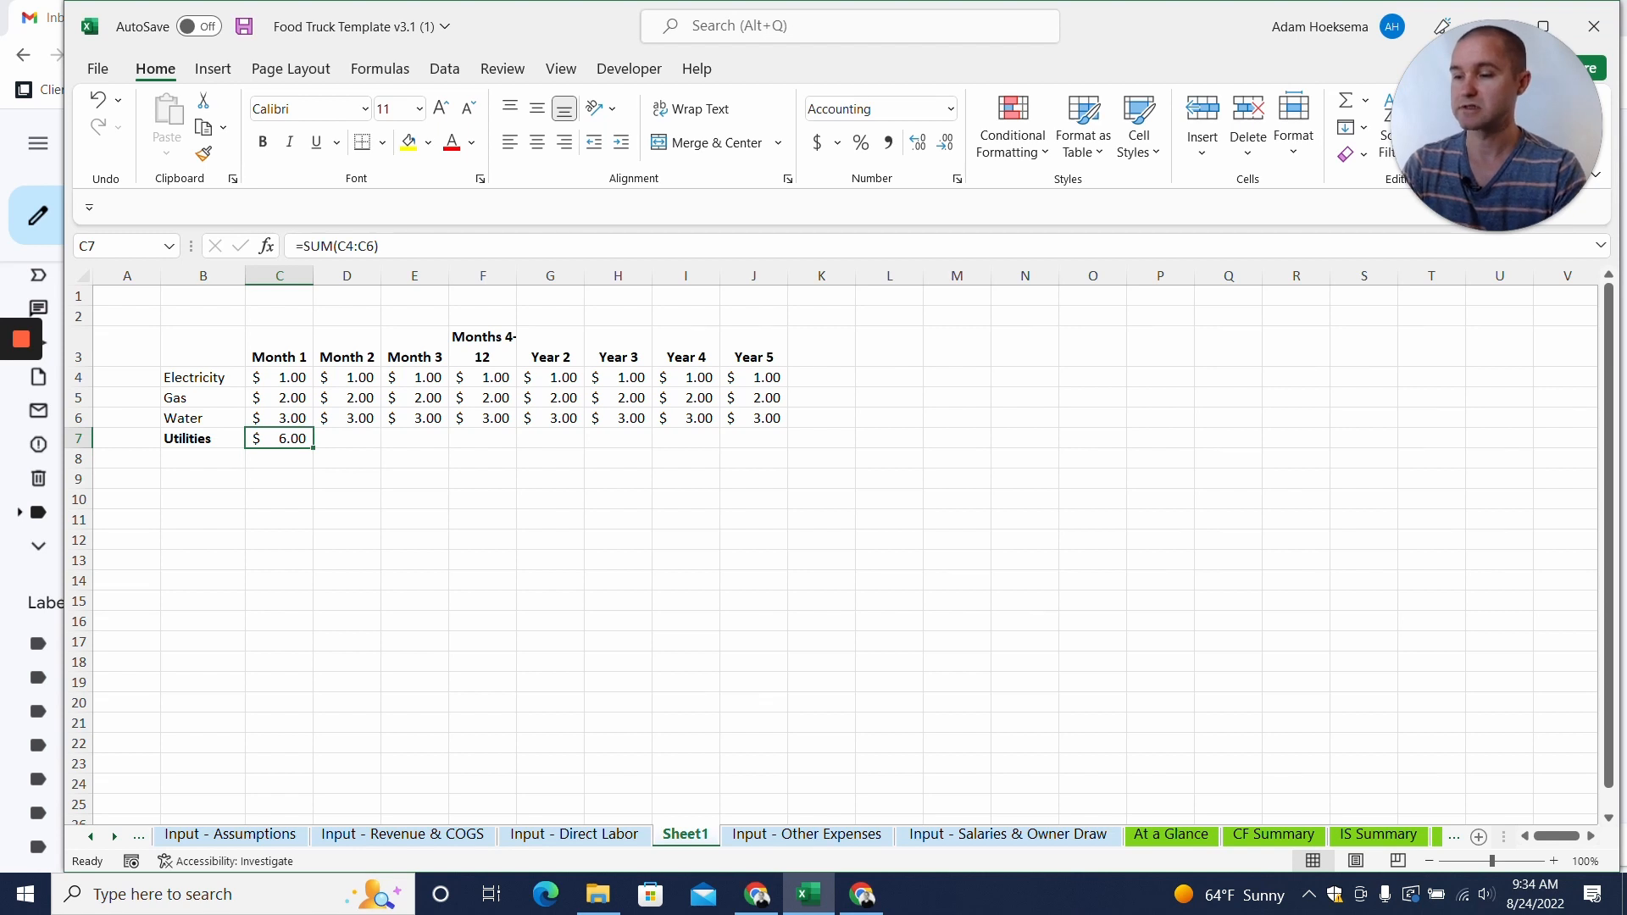
drag(313, 449, 786, 446)
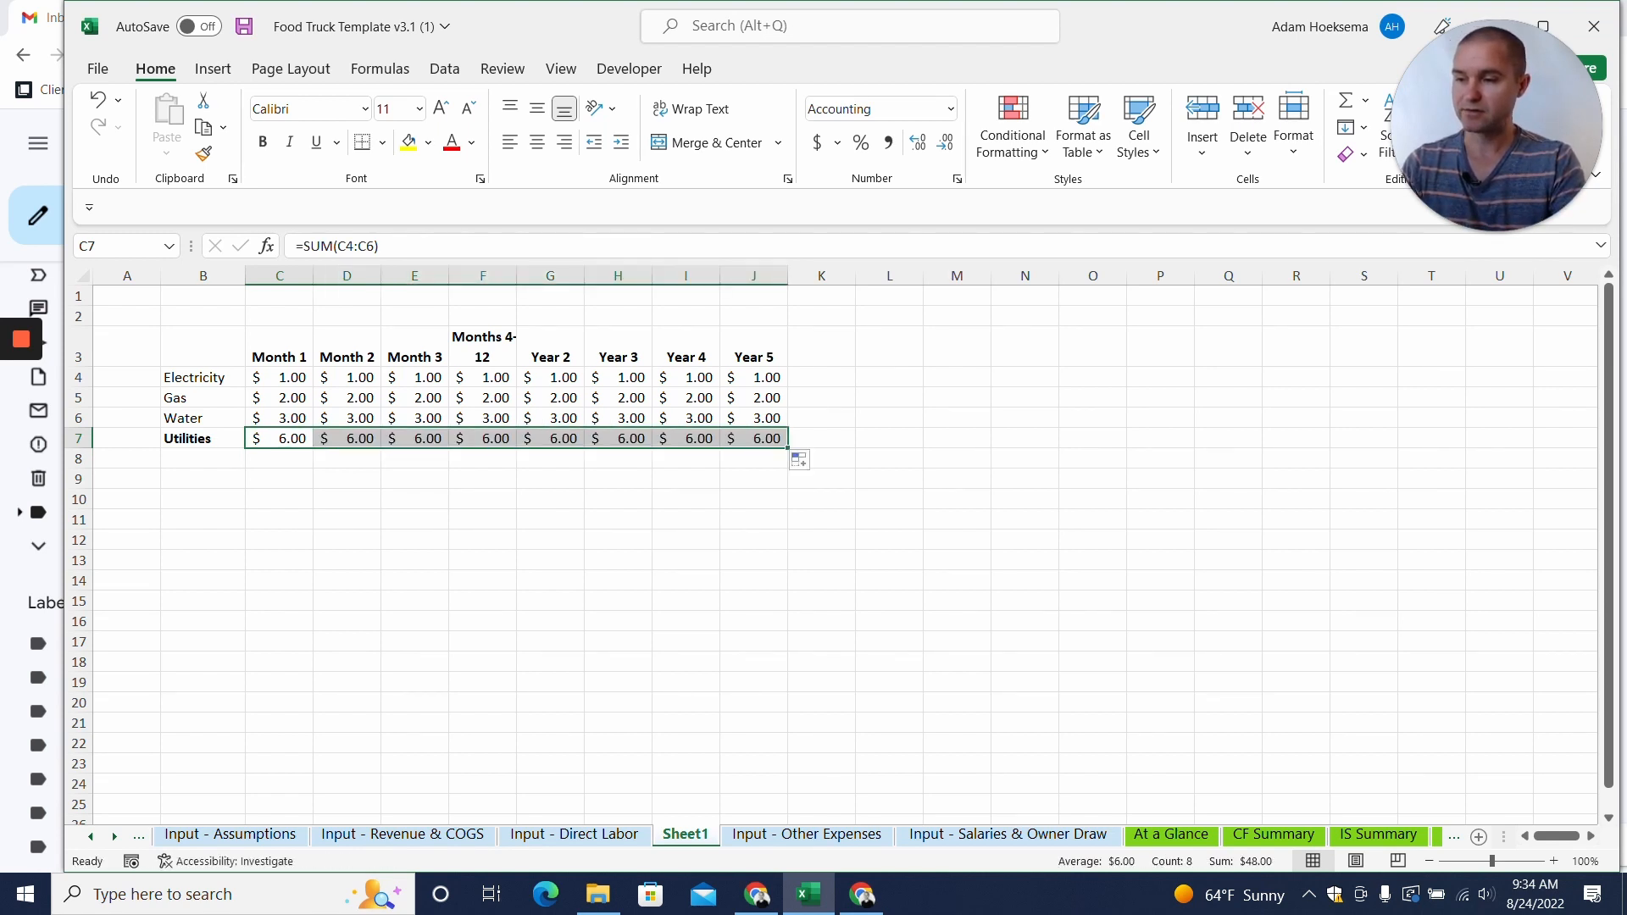
key(Left)
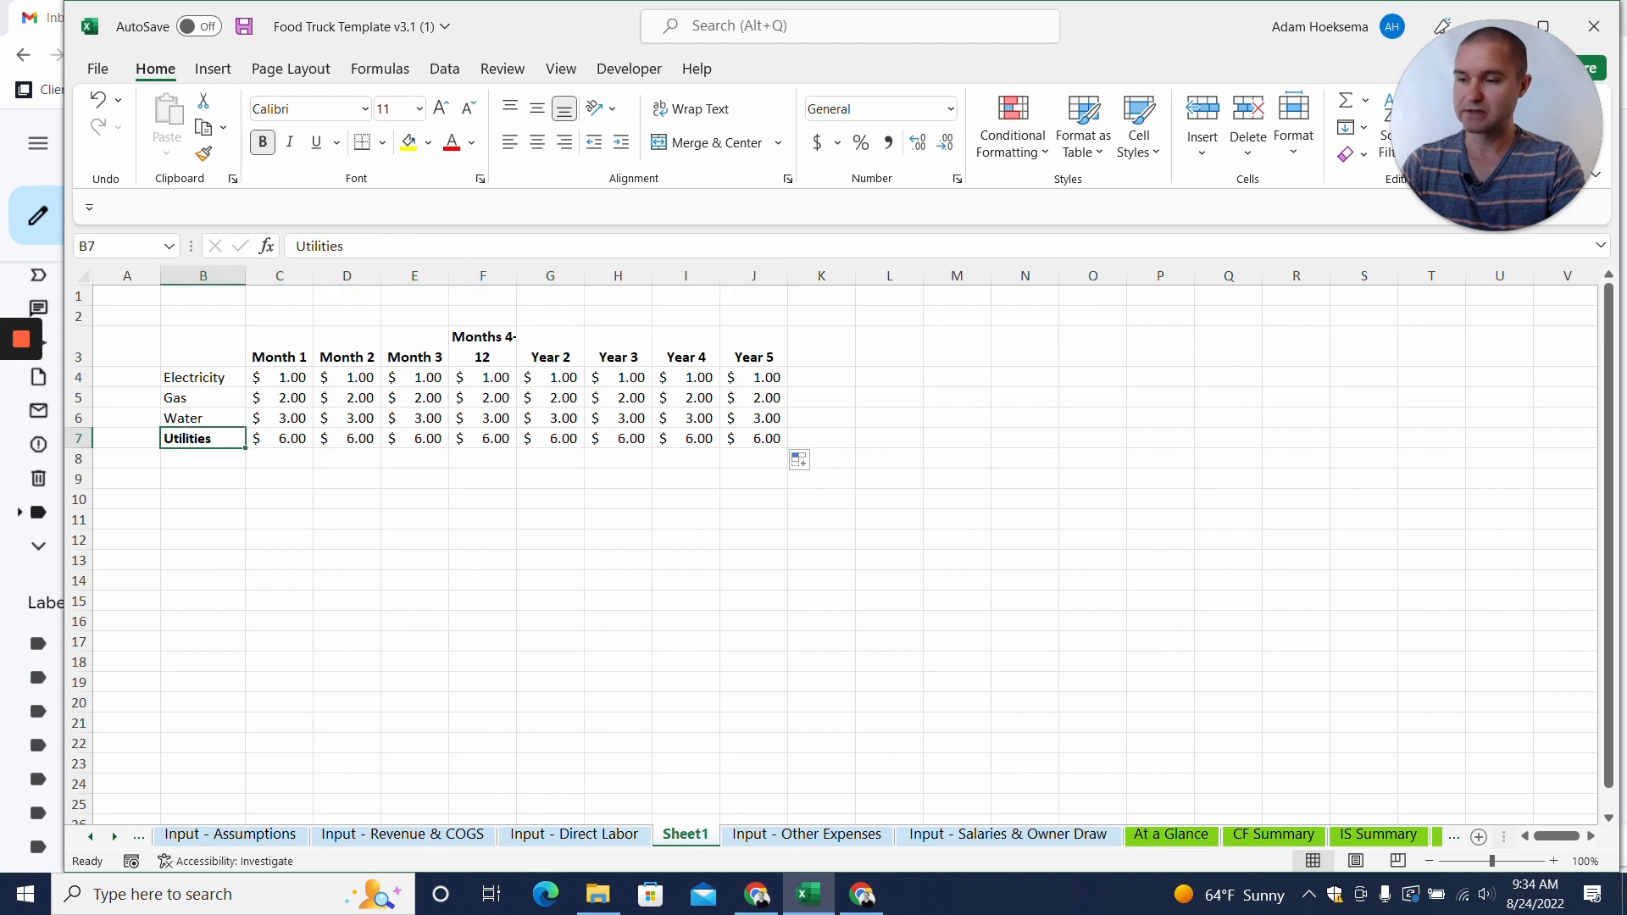
On the Input - Other Expenses sheet, rename the Utilities / Internet expense in B20 to Utilities.
click(796, 839)
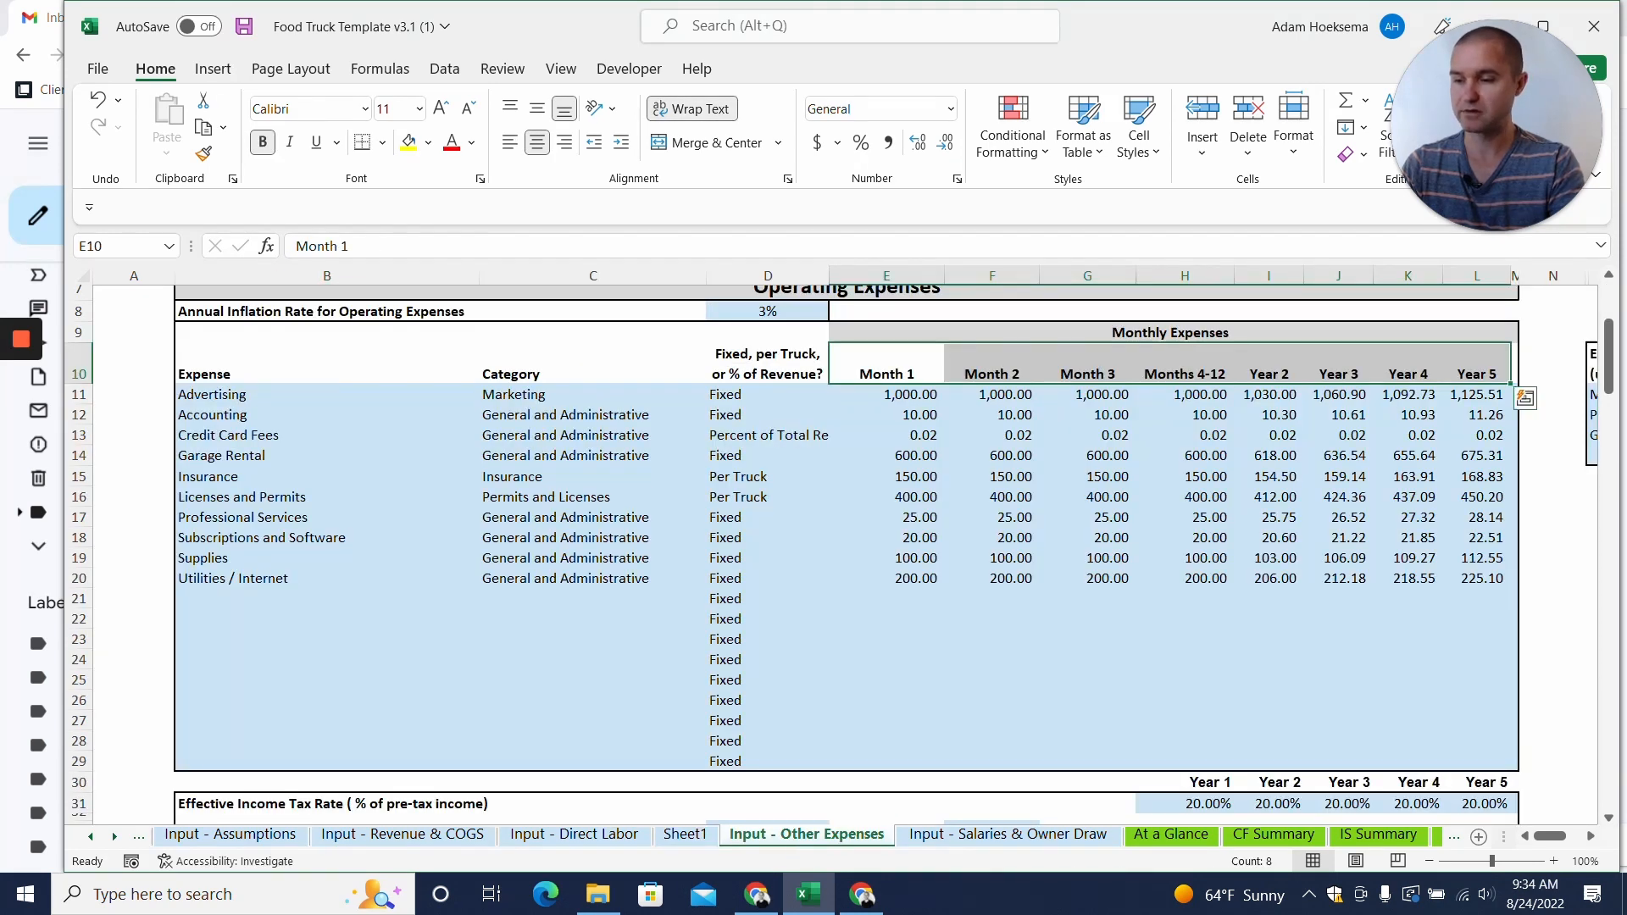
click(250, 576)
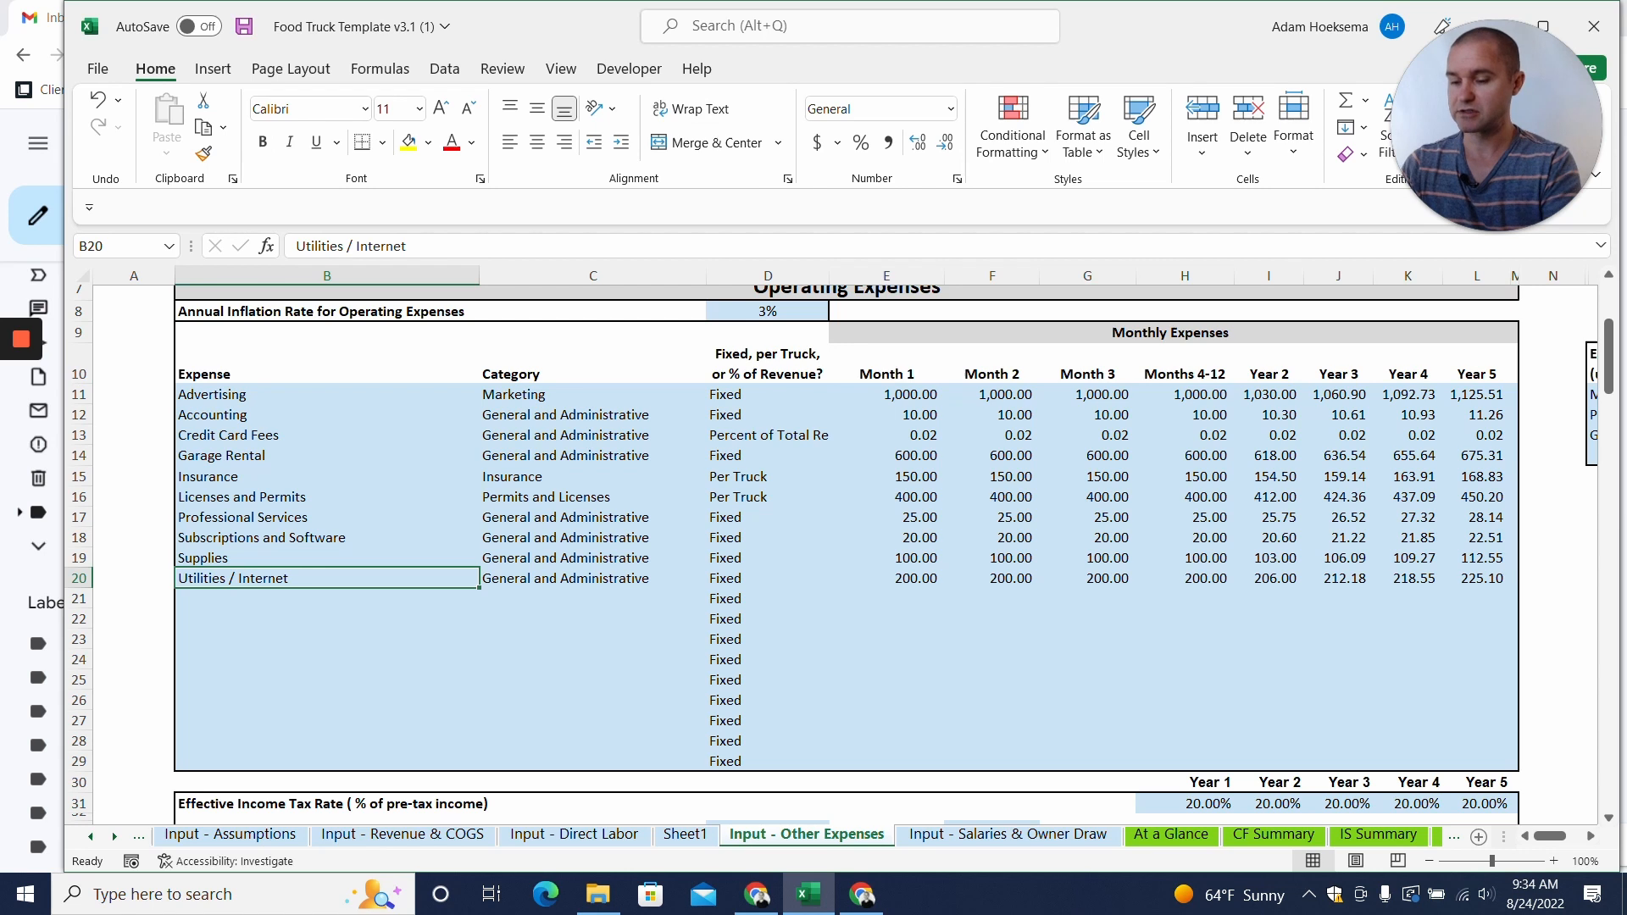
text(Utilities)
key(Tab)
key(Tab)
key(Tab)
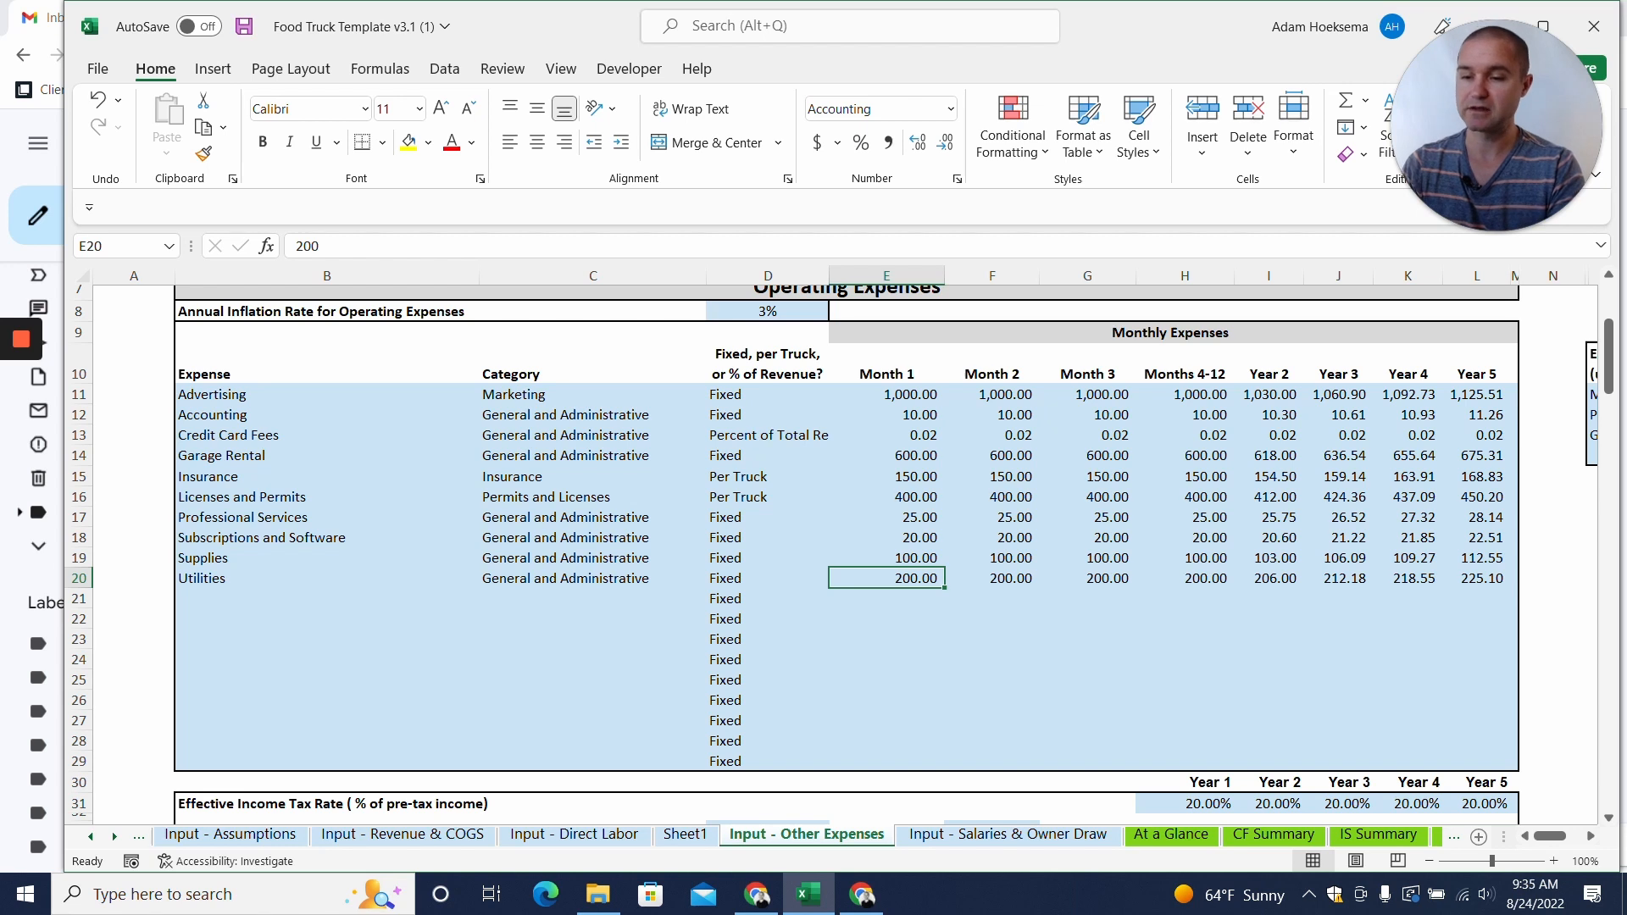
Link the Month 1 Utilities amount in E20 to the utilities total on Sheet1 with =Sheet1!C7.
drag(326, 578, 326, 620)
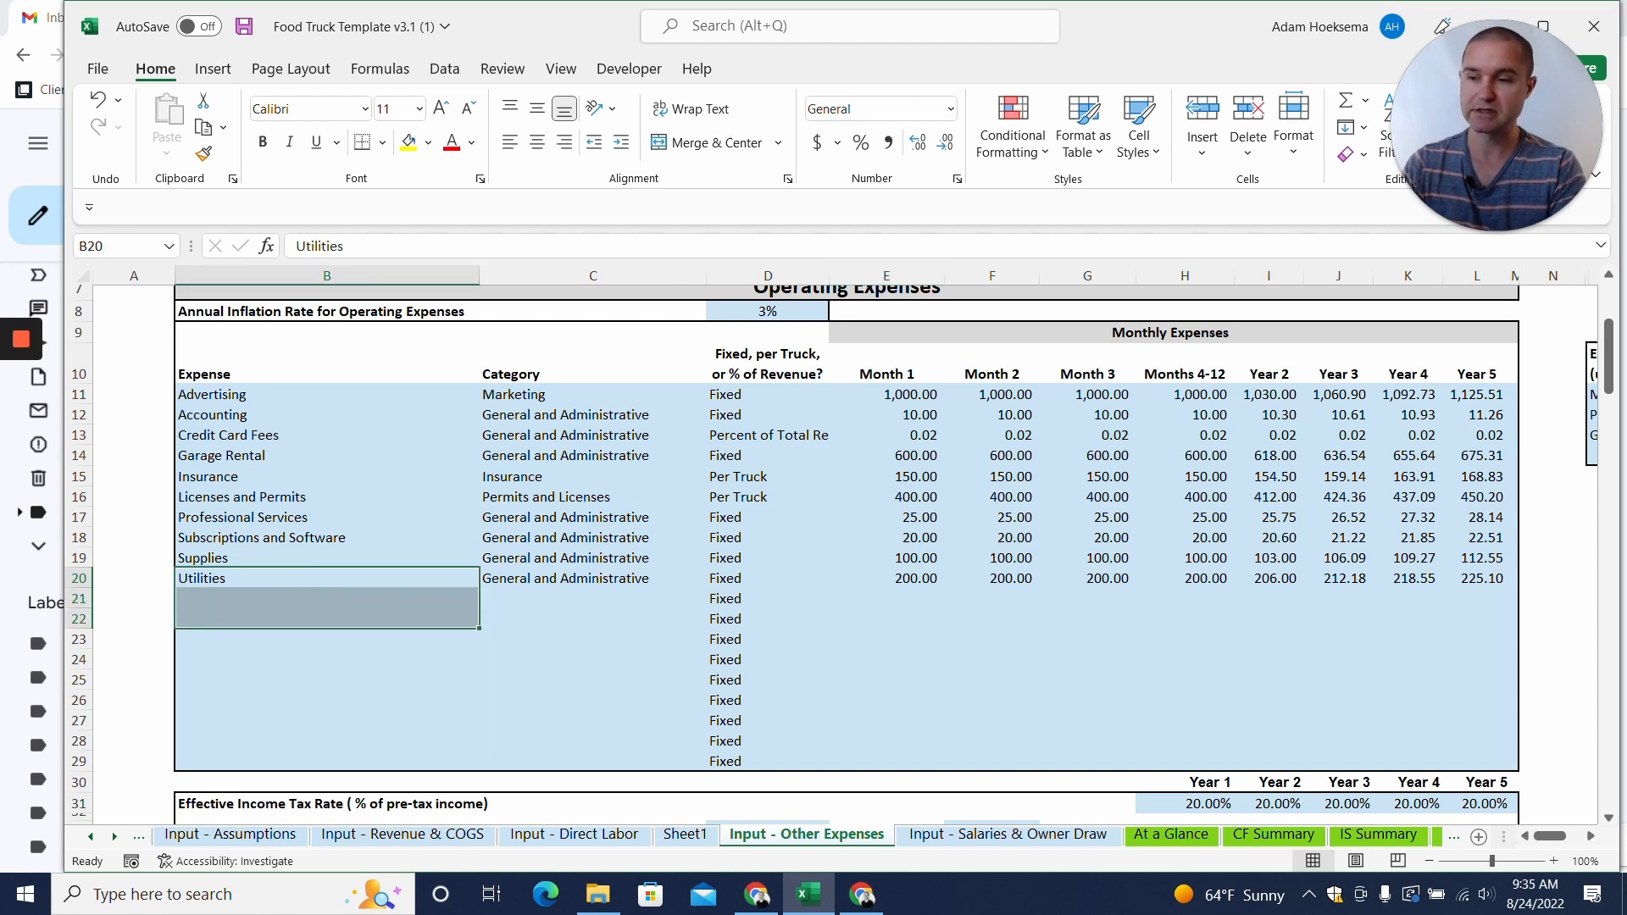
click(326, 578)
click(886, 578)
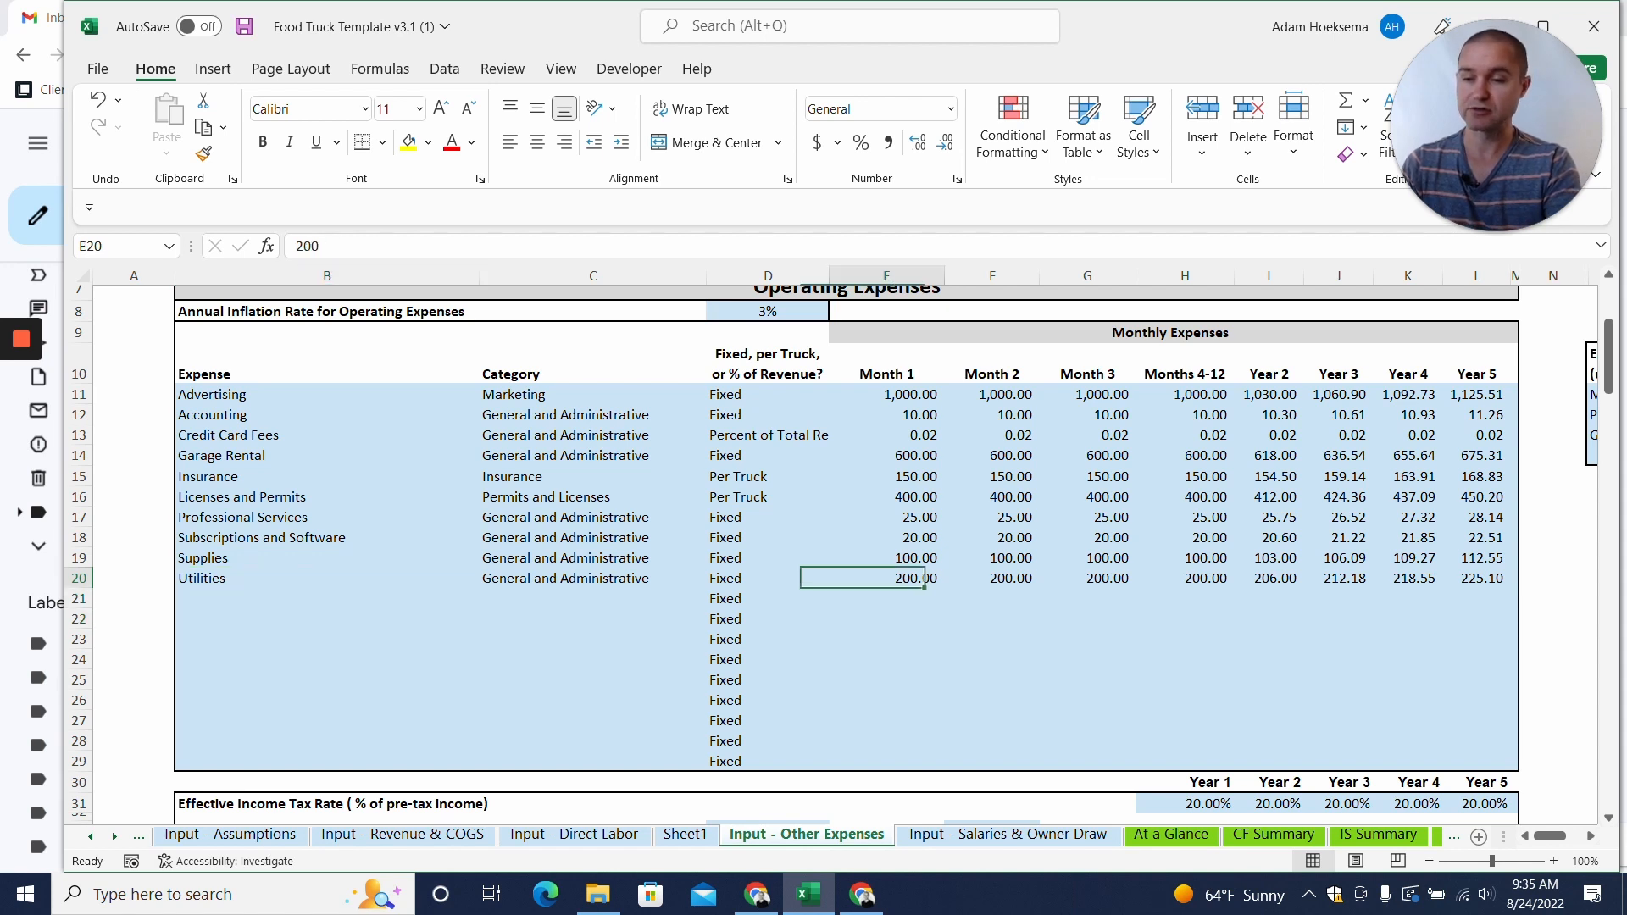
text(=)
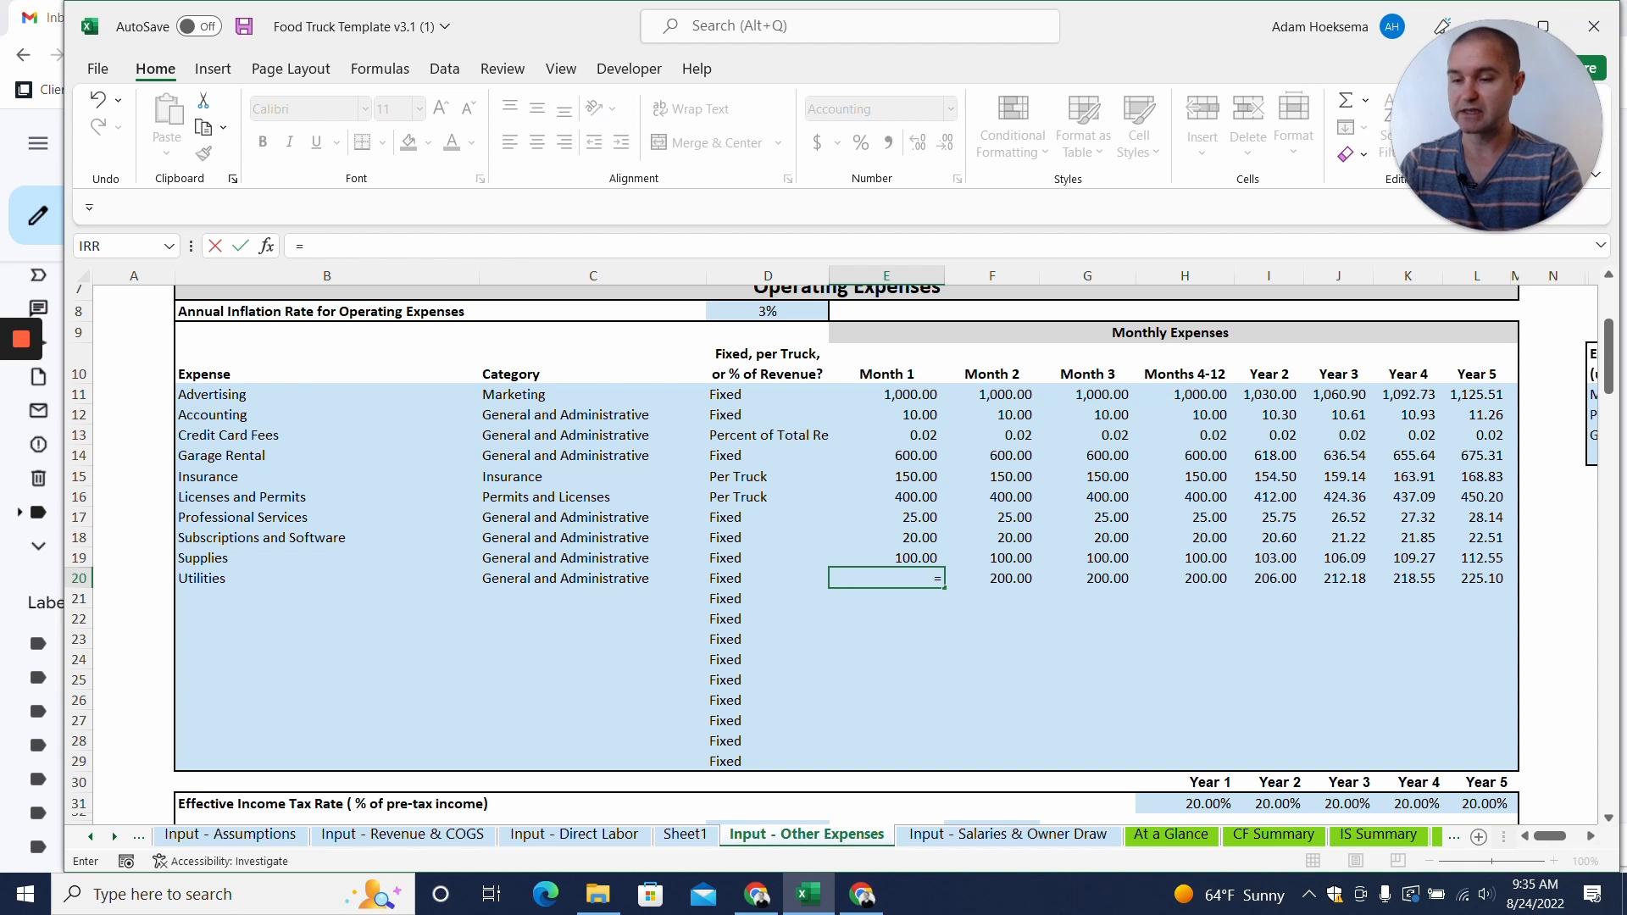
click(684, 836)
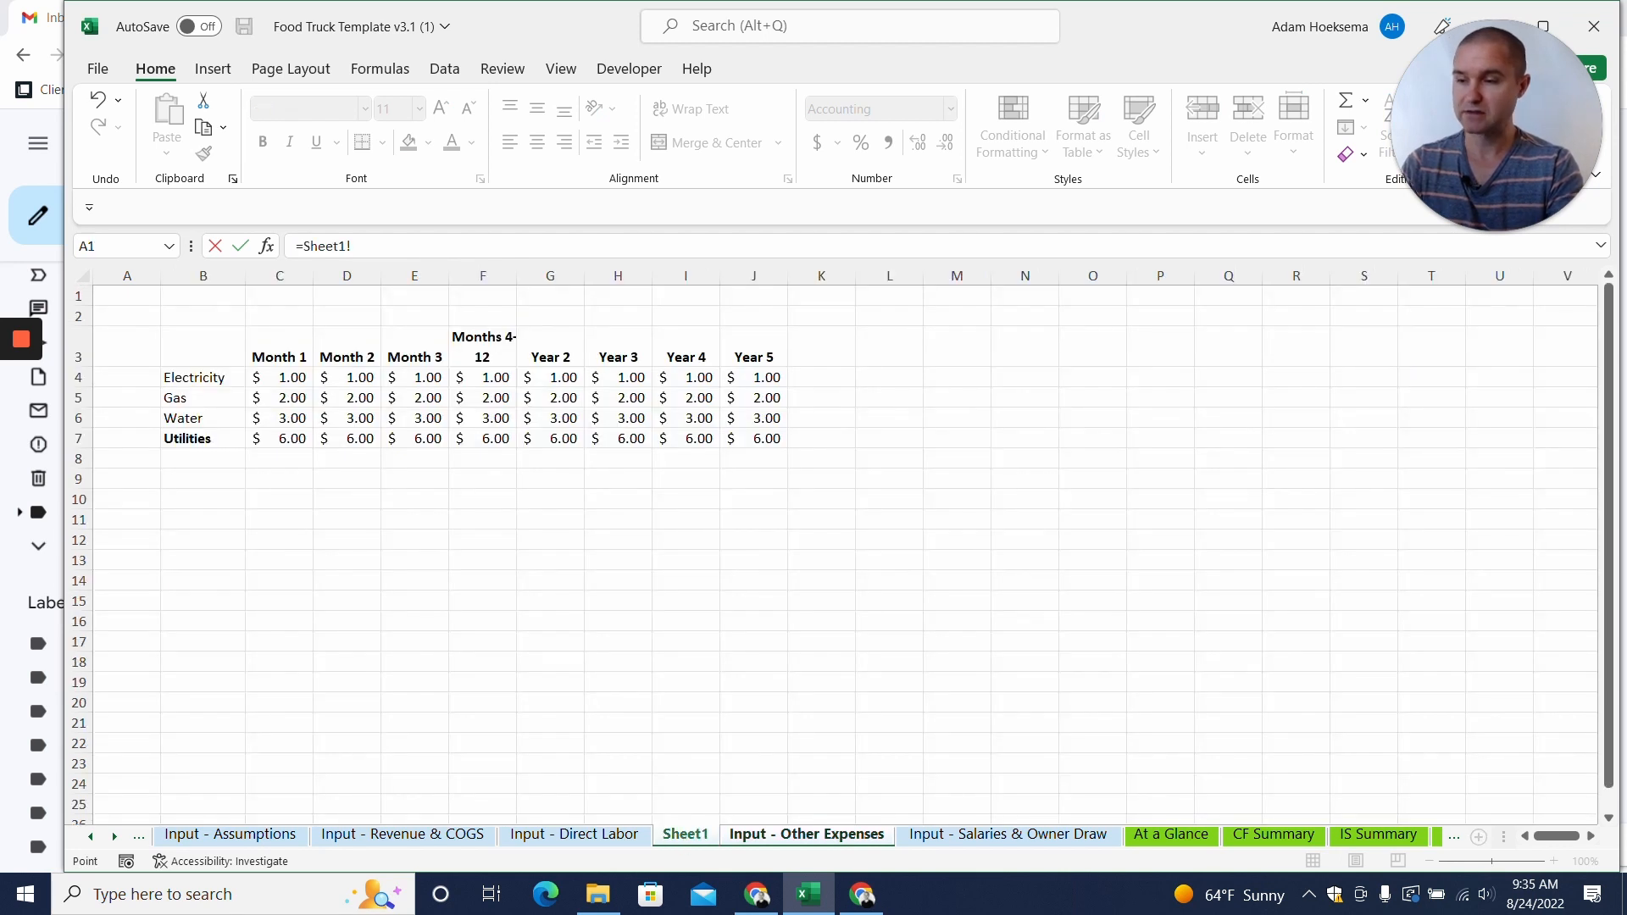
click(279, 439)
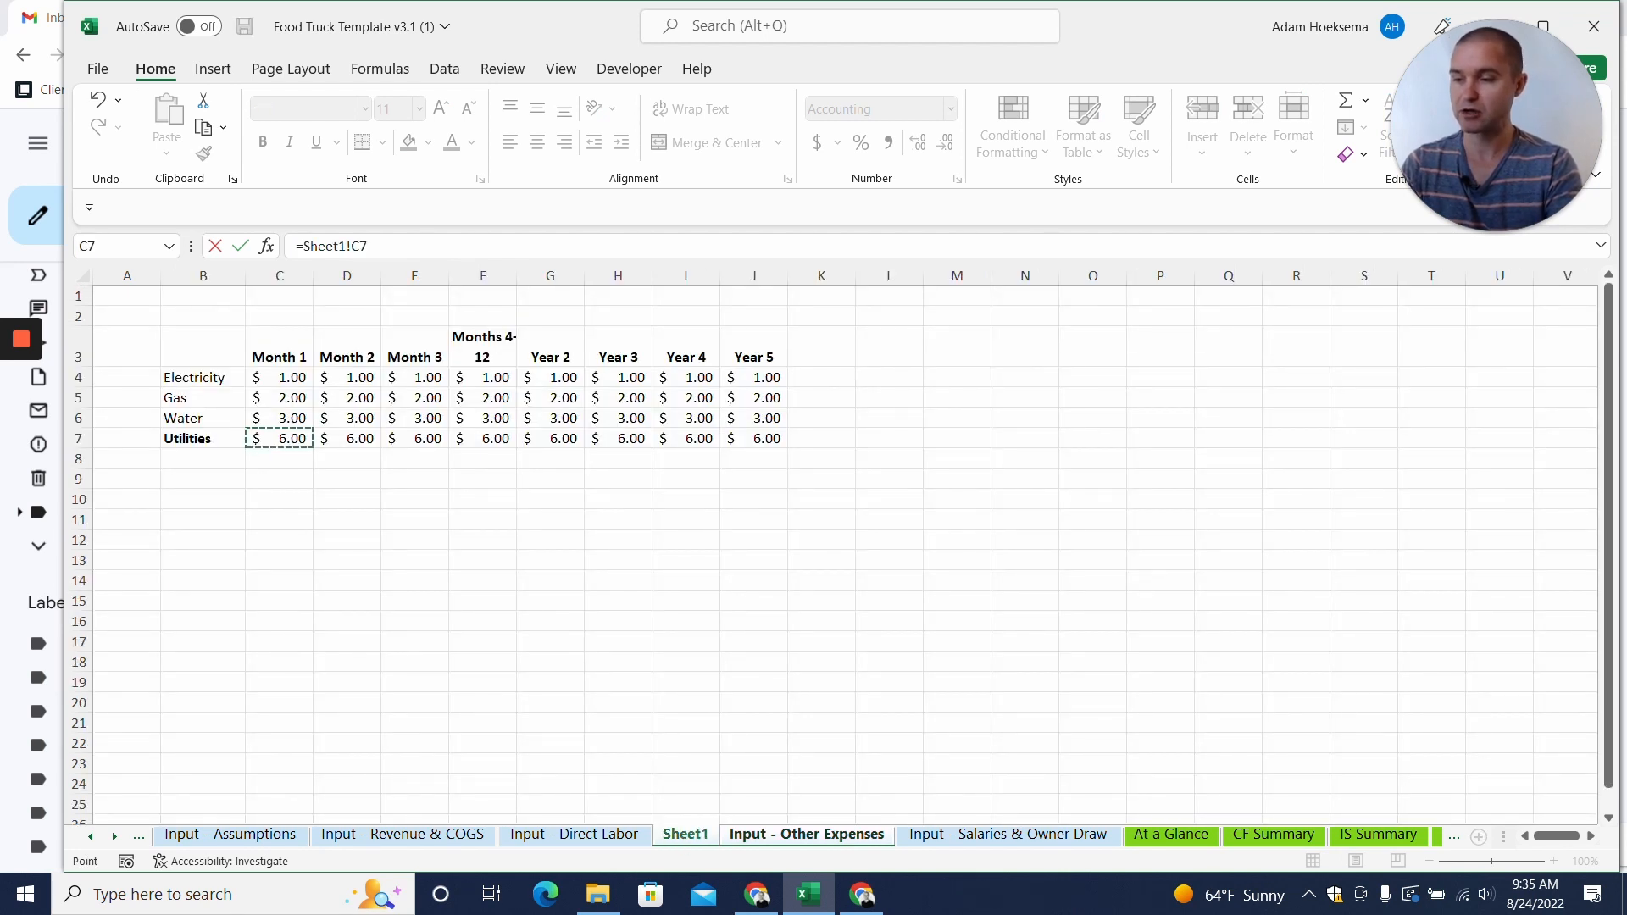
key(Return)
Fill the linked Utilities formula from E20 across the row to Year 5 in L20.
click(886, 578)
drag(945, 588, 946, 588)
drag(1366, 585, 1511, 585)
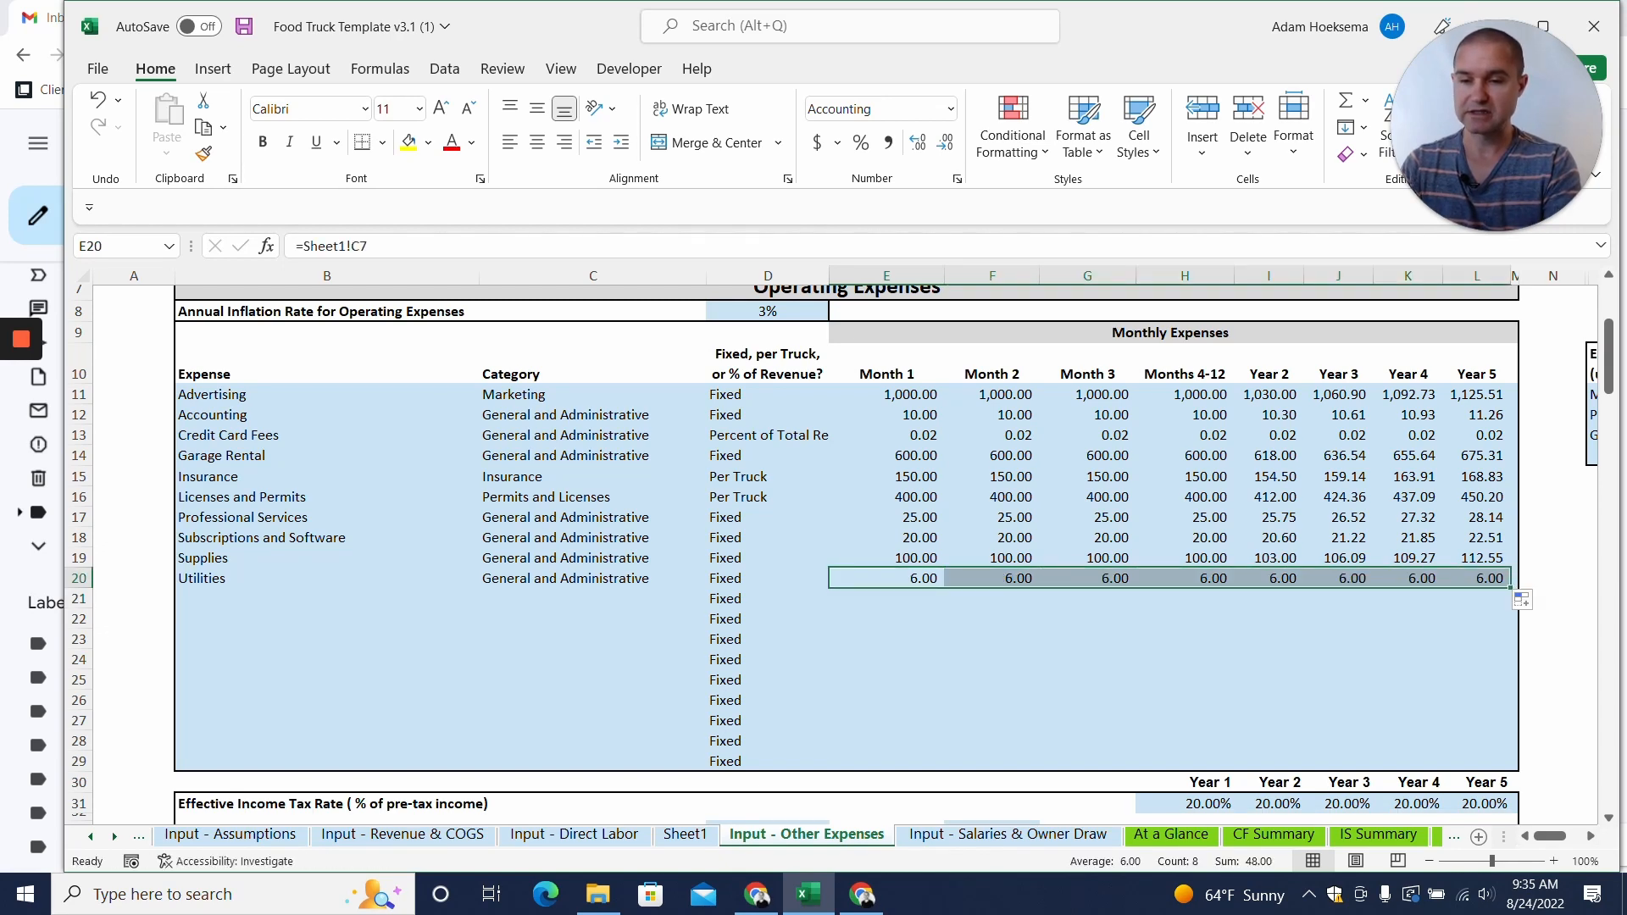
Check the Month 2 Utilities formula in F20 against its source cell D7 on Sheet1.
key(Right)
key(F2)
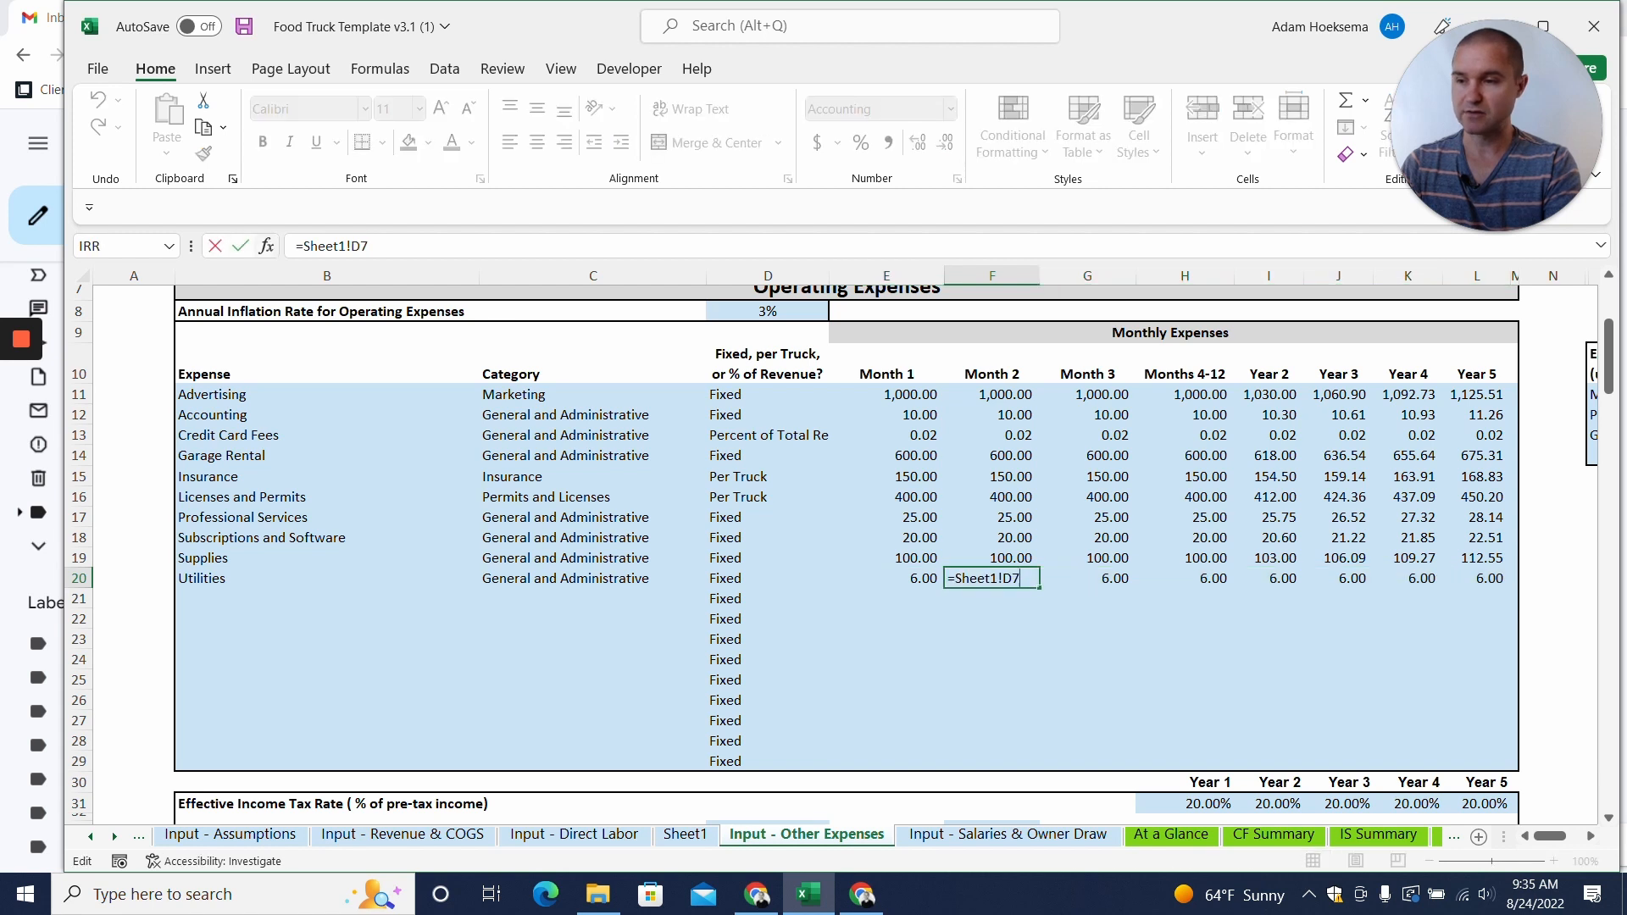
key(Return)
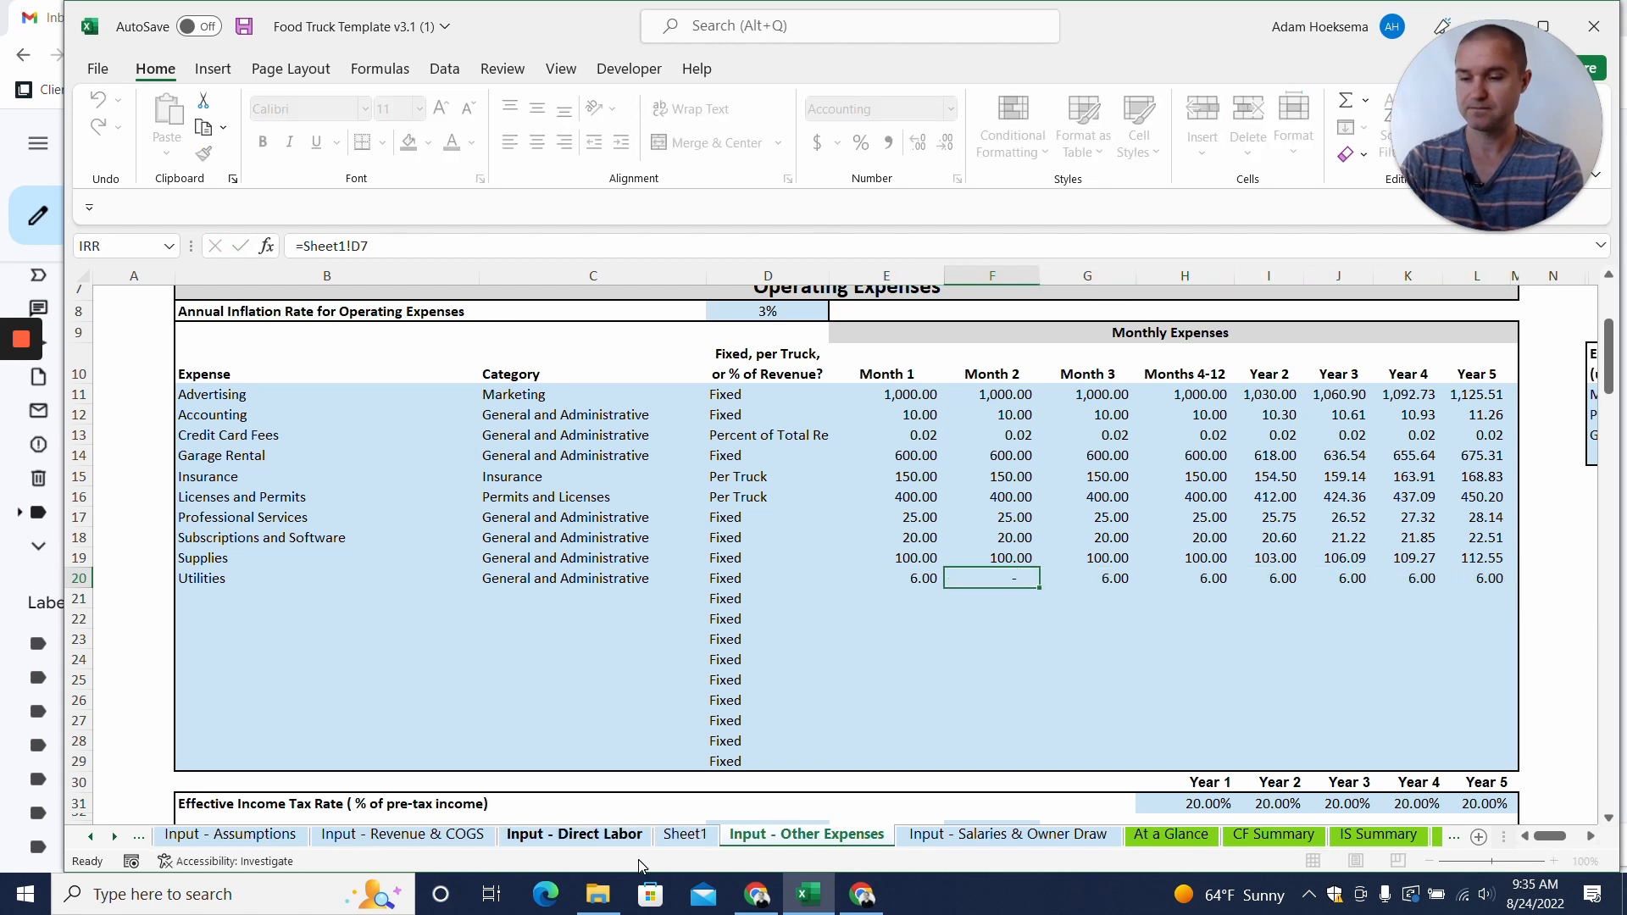
click(676, 836)
click(346, 439)
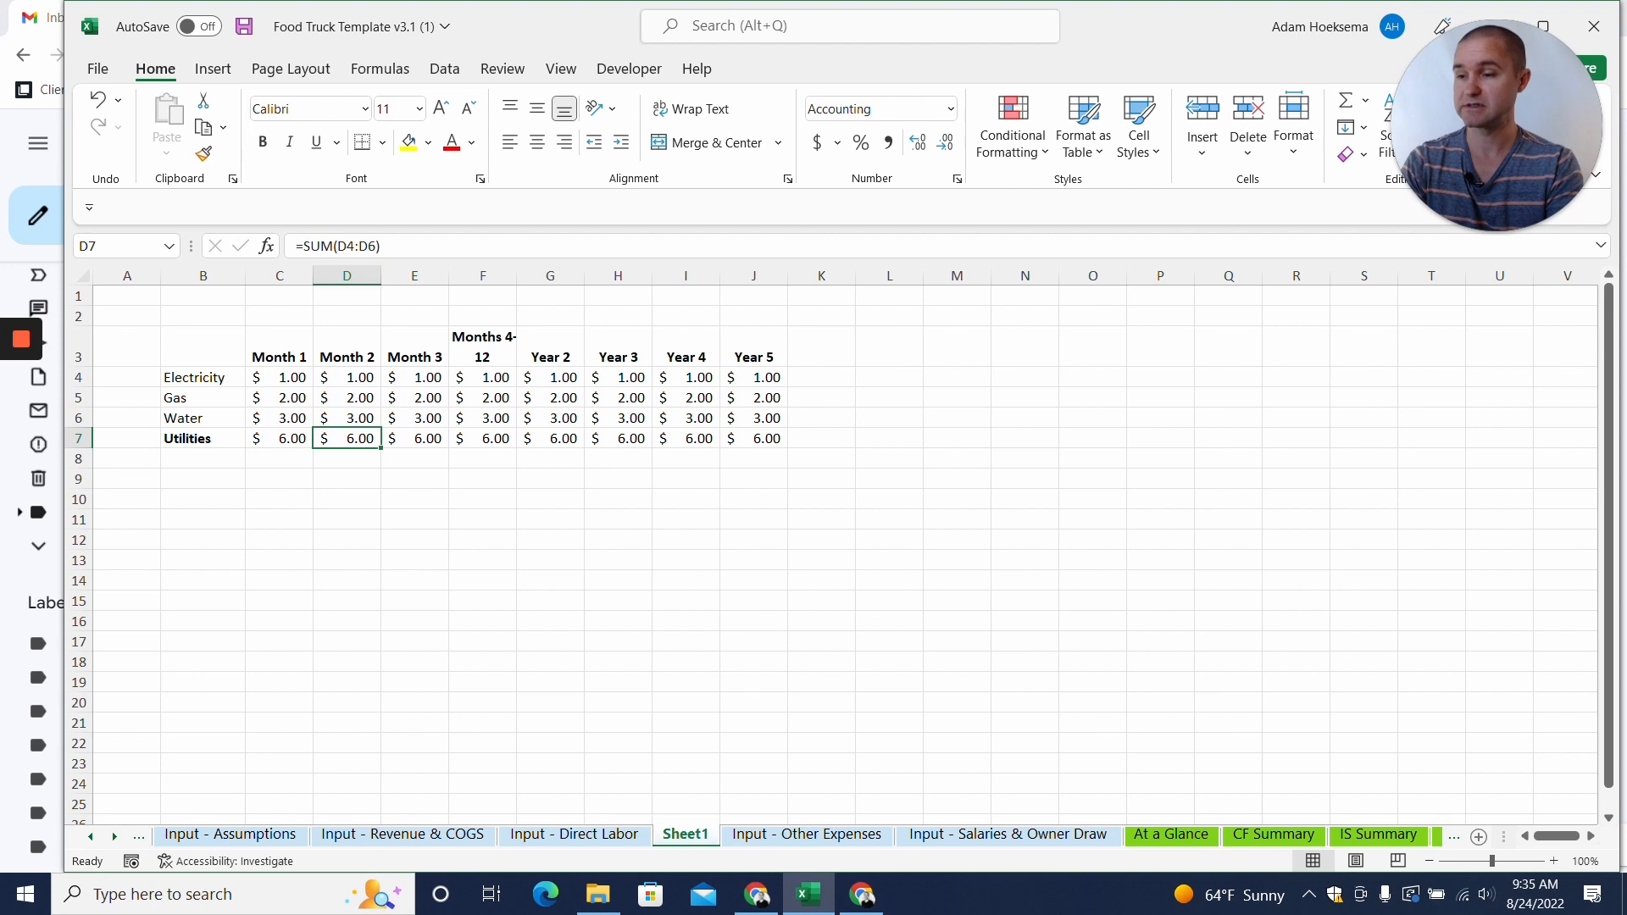
click(826, 834)
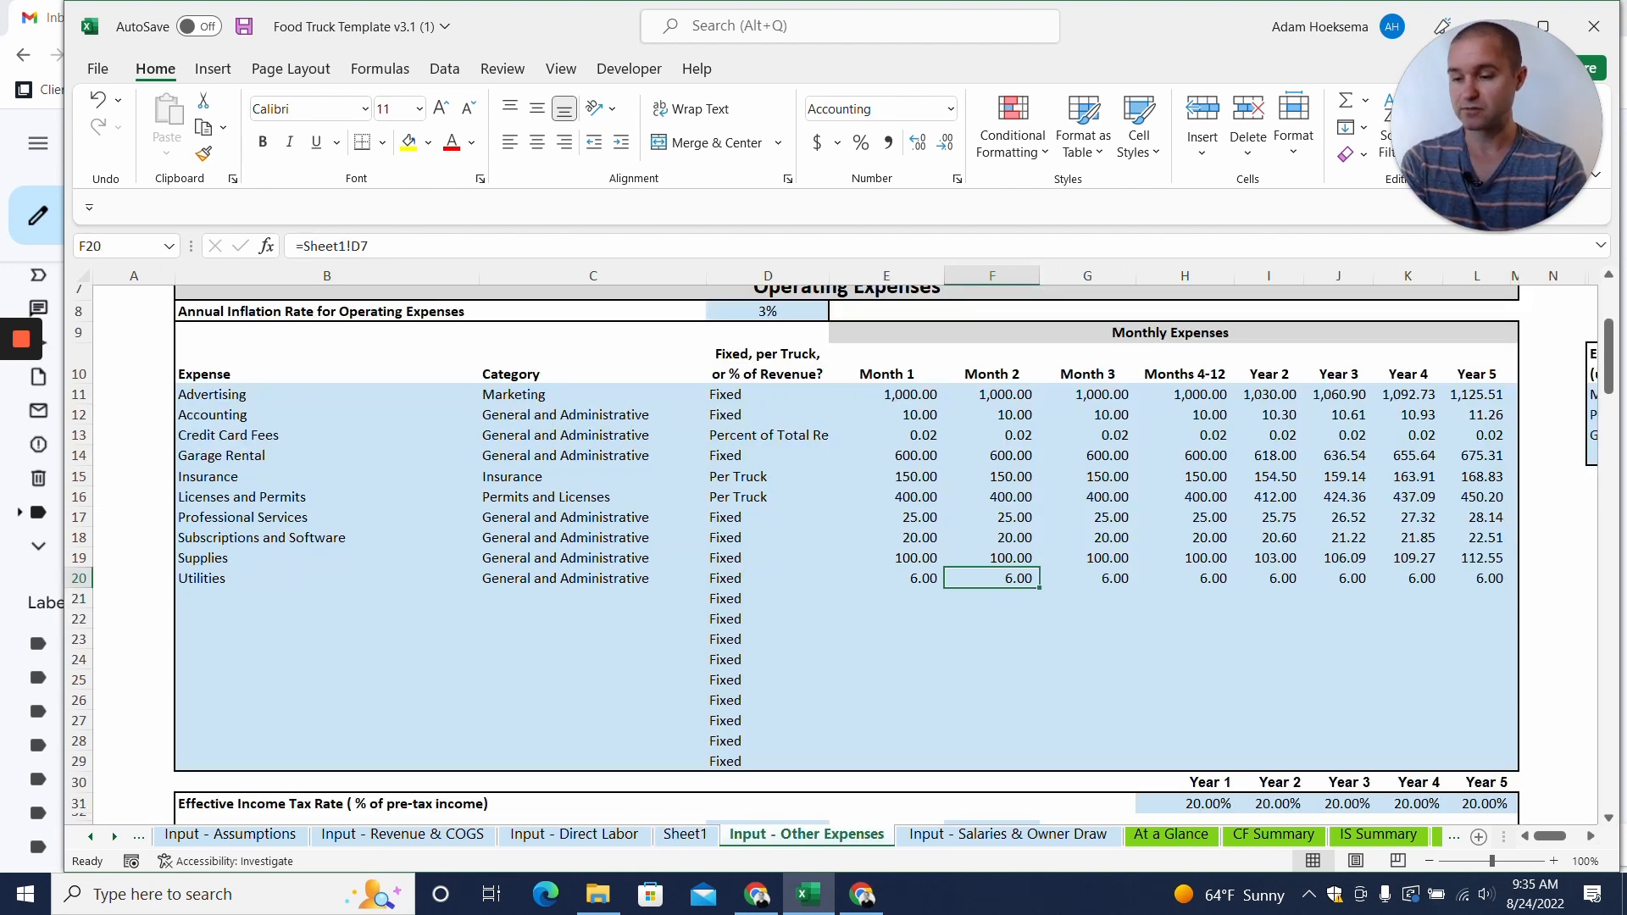
Compare the detailed utilities breakdown on Sheet1 with the expense list in B11:B29 of the Input - Other Expenses sheet.
click(684, 836)
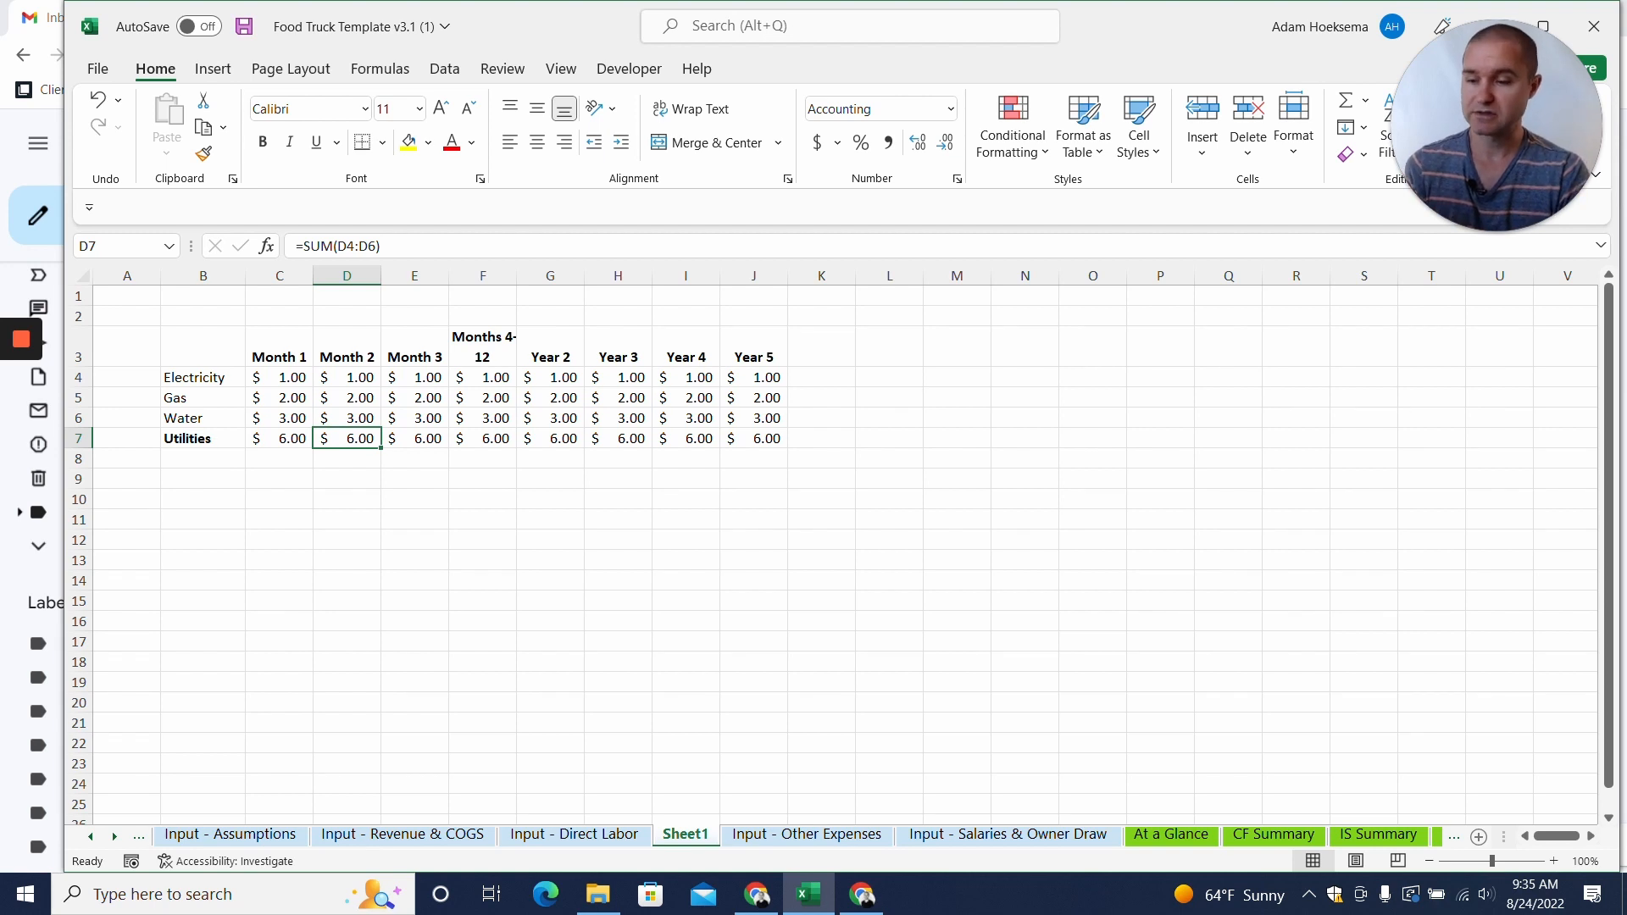
click(763, 838)
drag(254, 394, 407, 762)
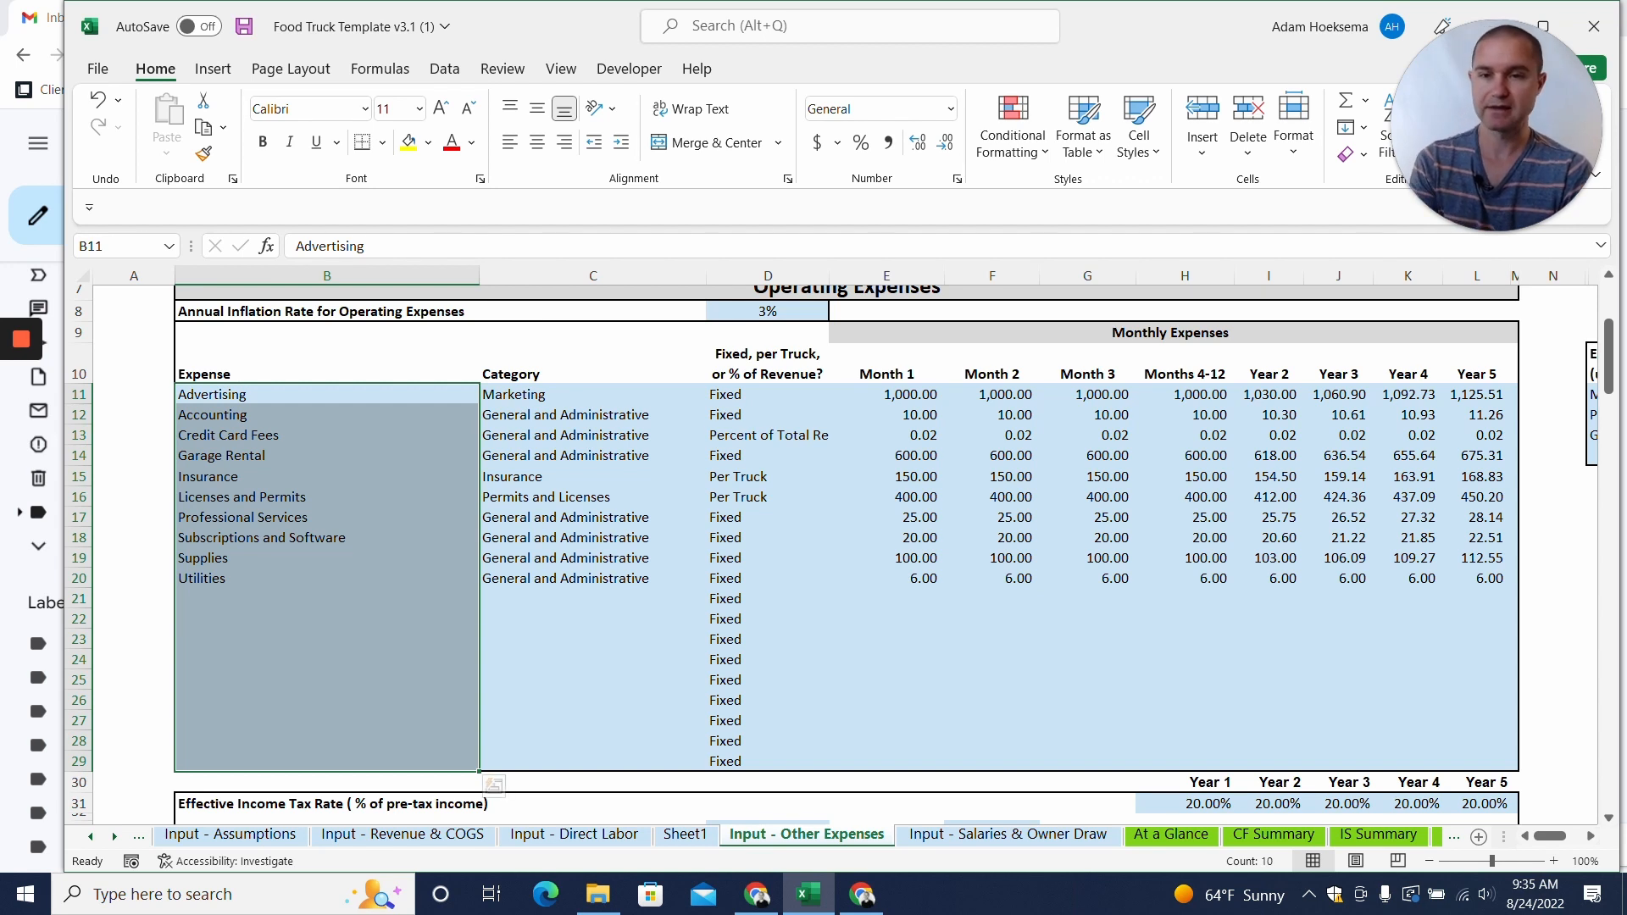
click(684, 834)
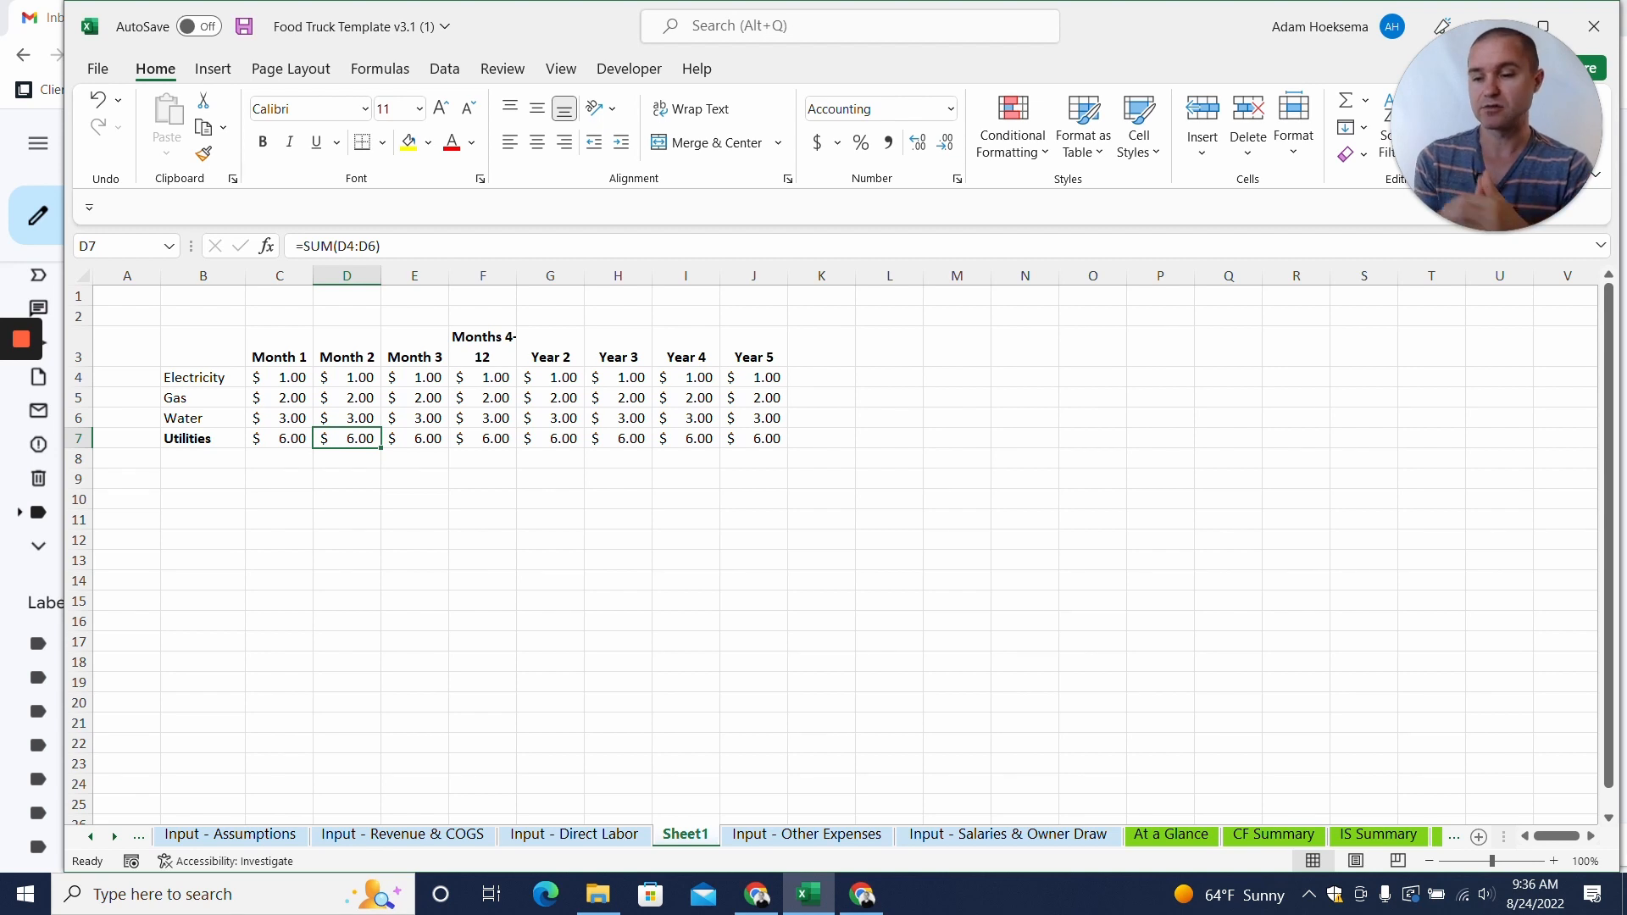
click(806, 835)
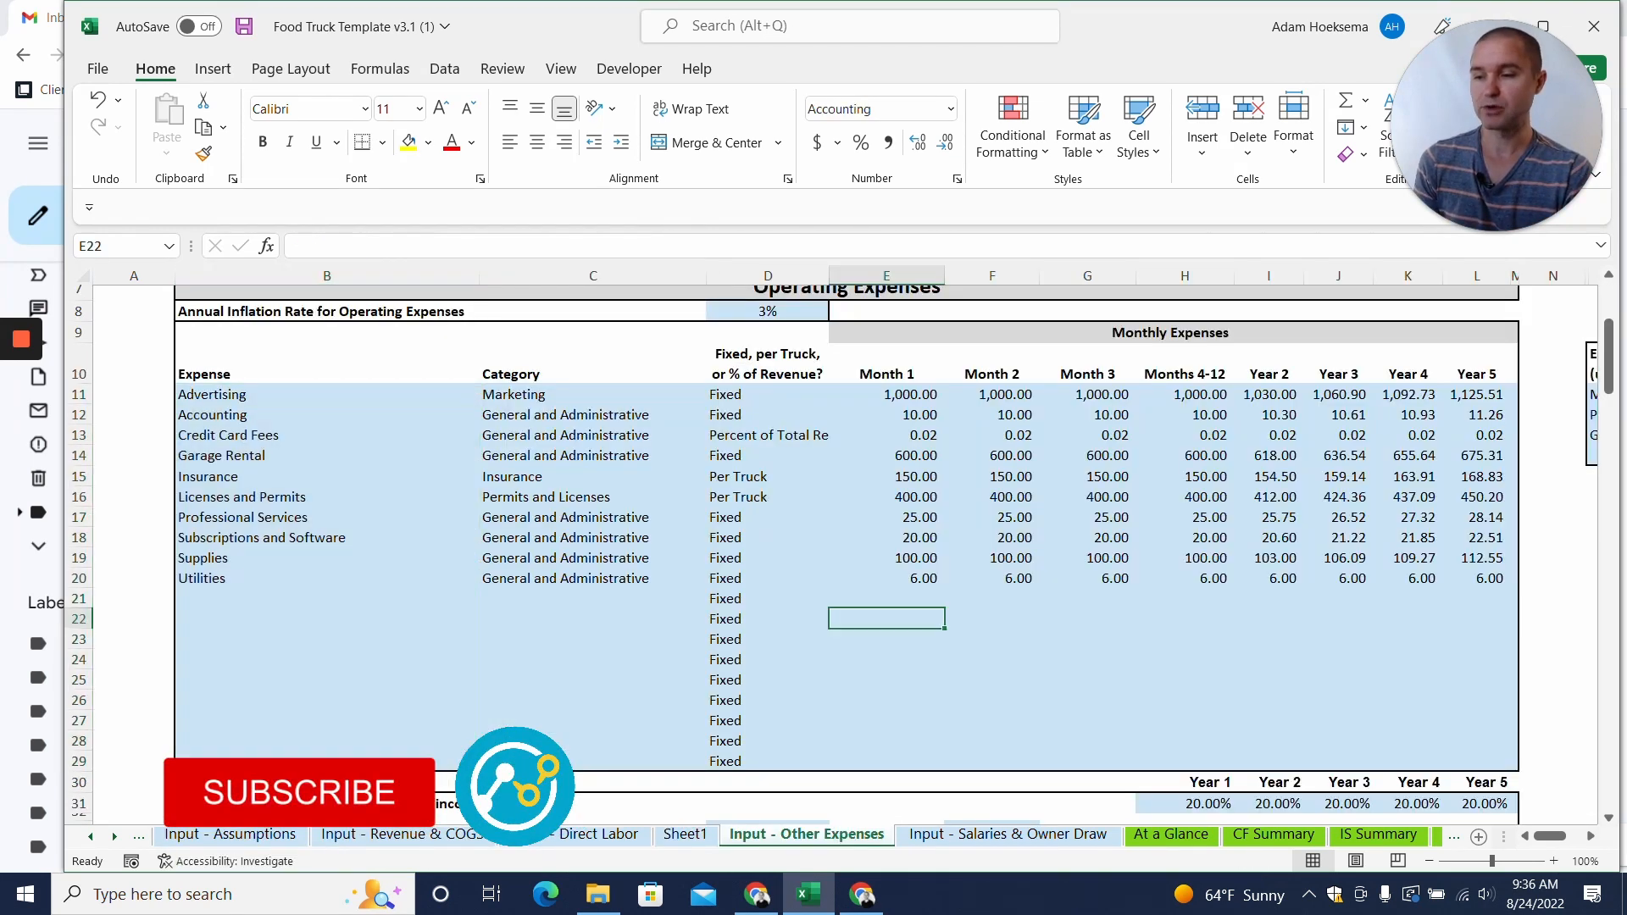